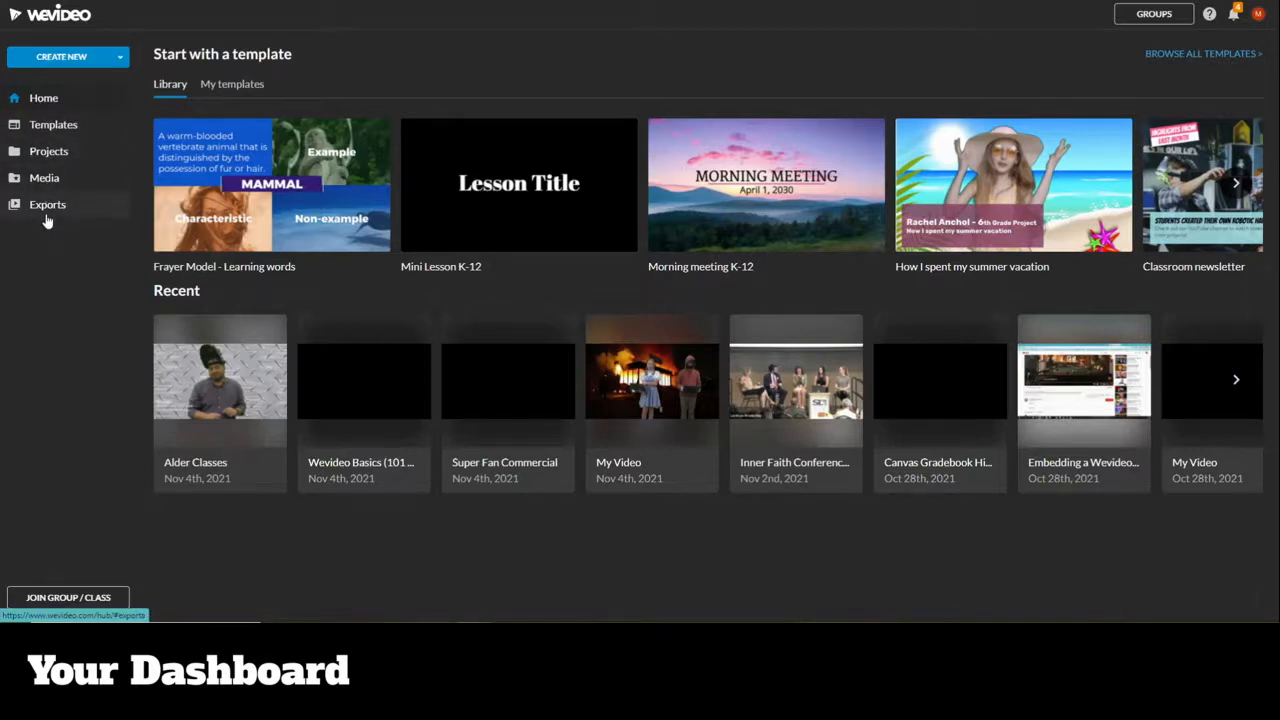
- Create a new video project in the Horizontal 16:9 format
{"action": "left_click", "coordinate": [120, 62]}
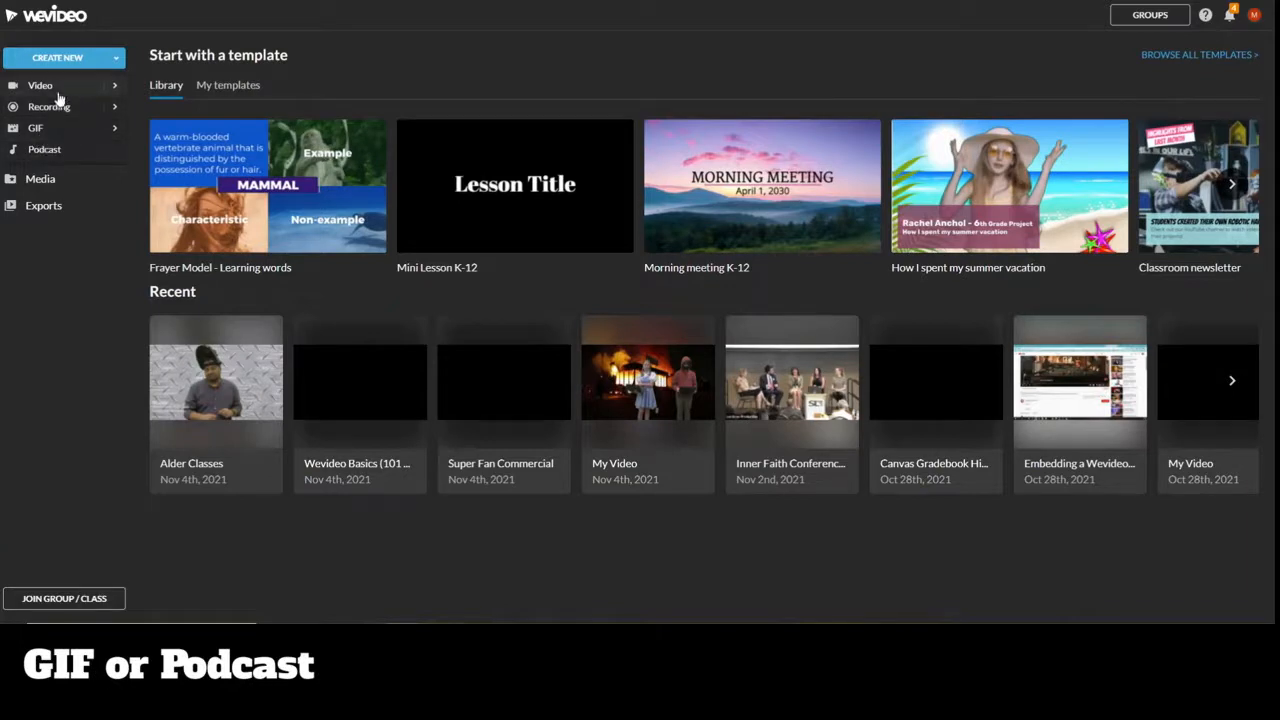
{"action": "left_click", "coordinate": [110, 89]}
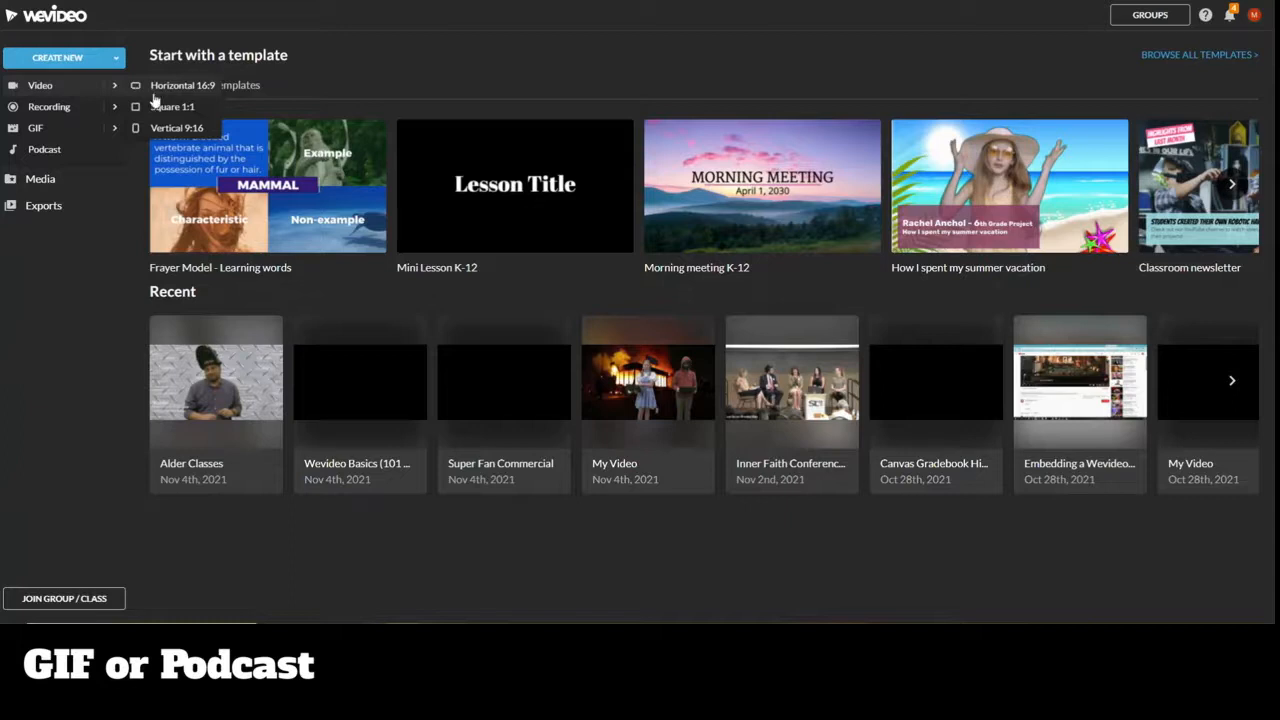
{"action": "mouse_move", "coordinate": [103, 89]}
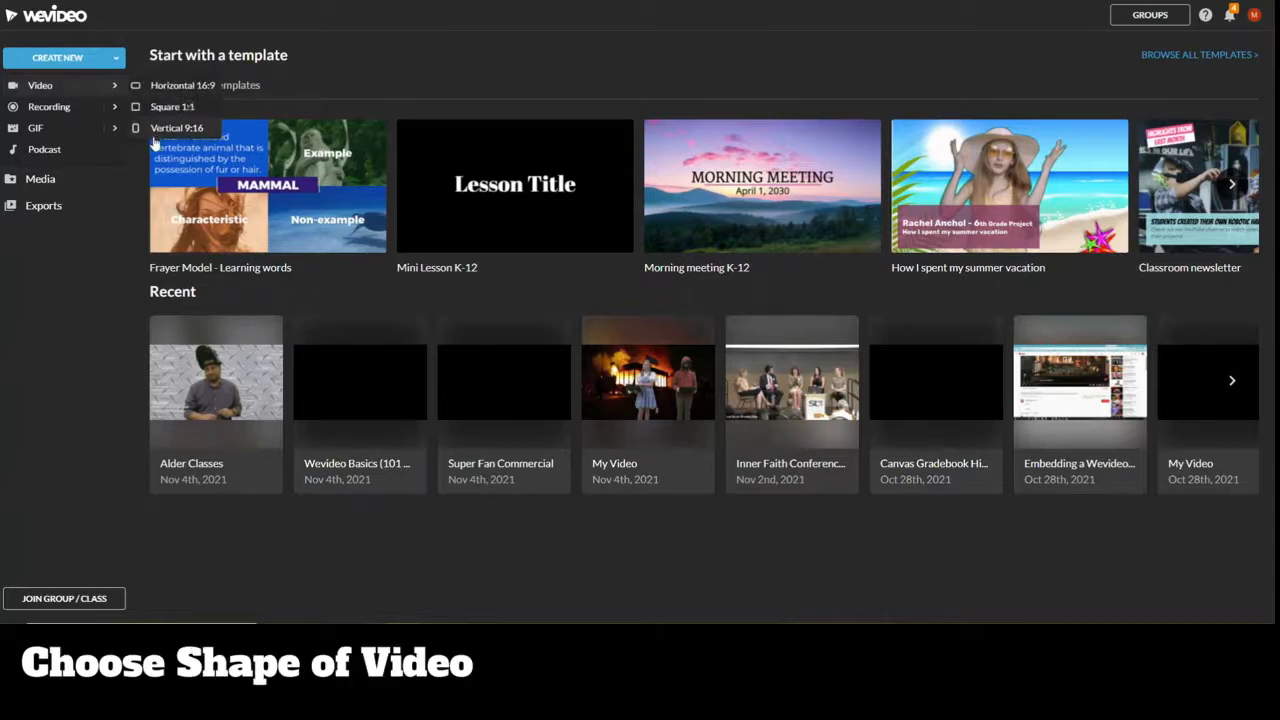
{"action": "left_click", "coordinate": [190, 88]}
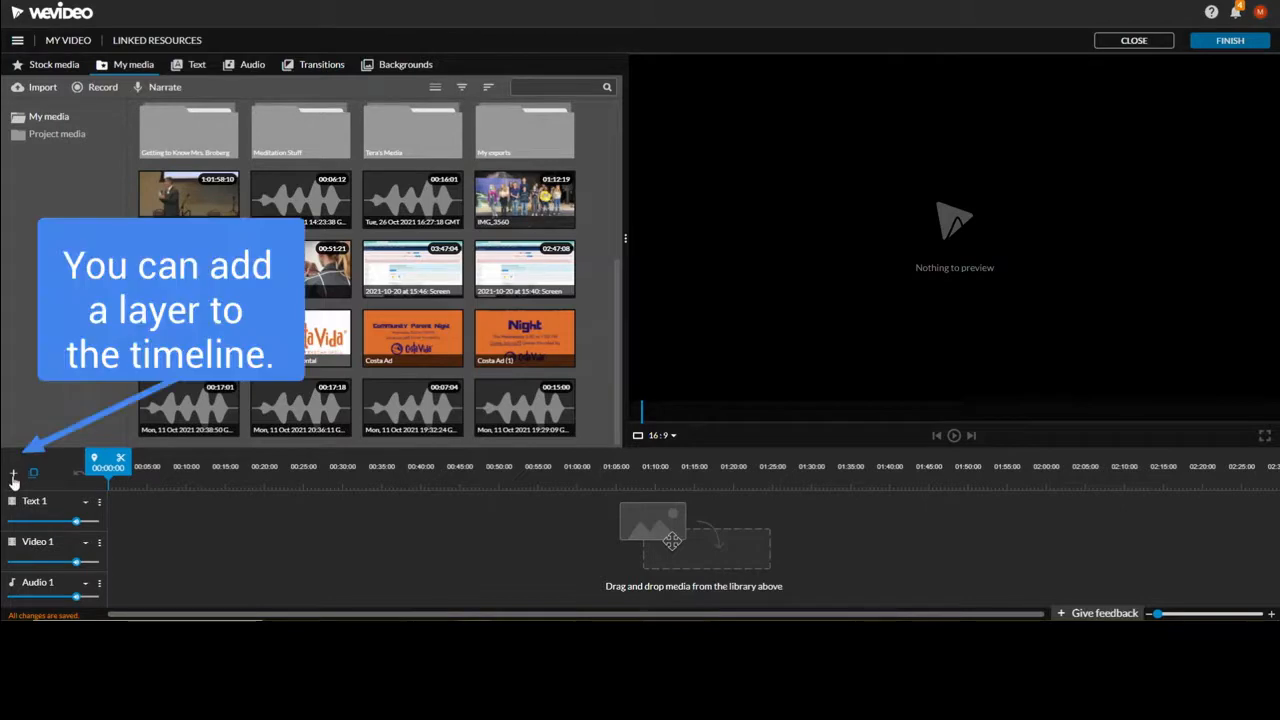
- Add a Video / Text track named Video 2 and place the 01:13:10 clip at the start of the Text 1 track
{"action": "left_click", "coordinate": [13, 476]}
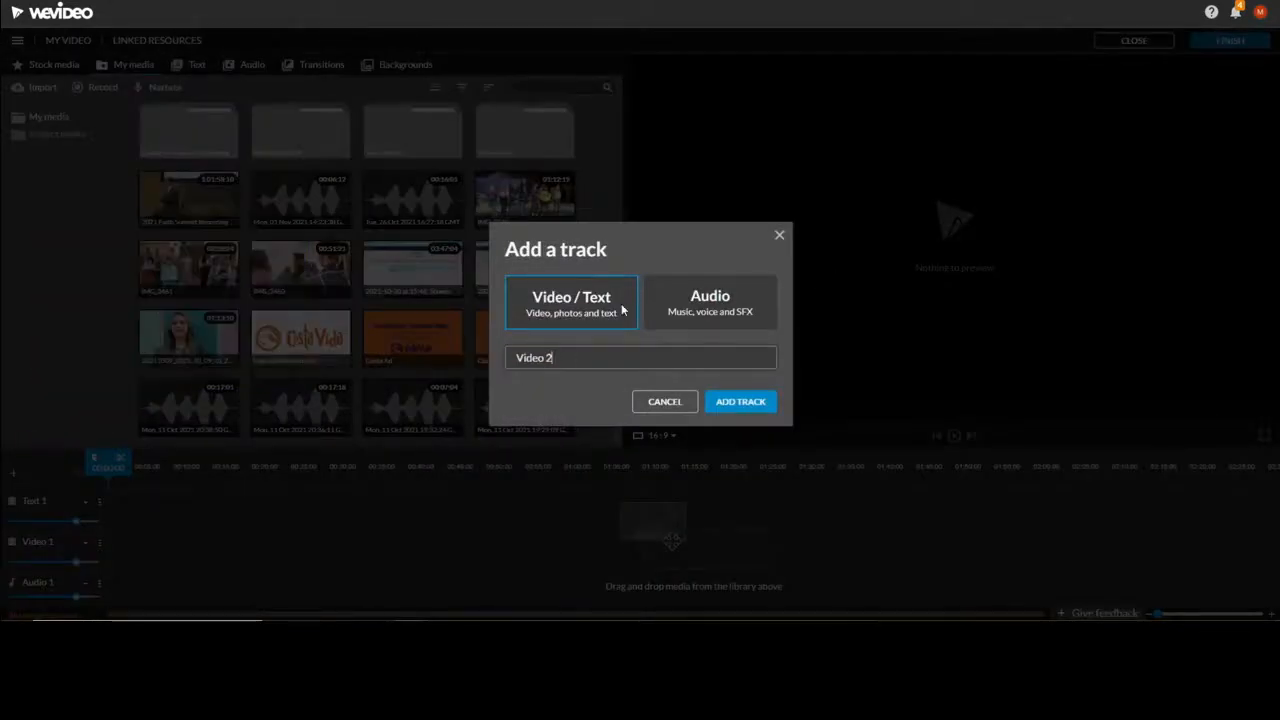
{"action": "left_click", "coordinate": [774, 402]}
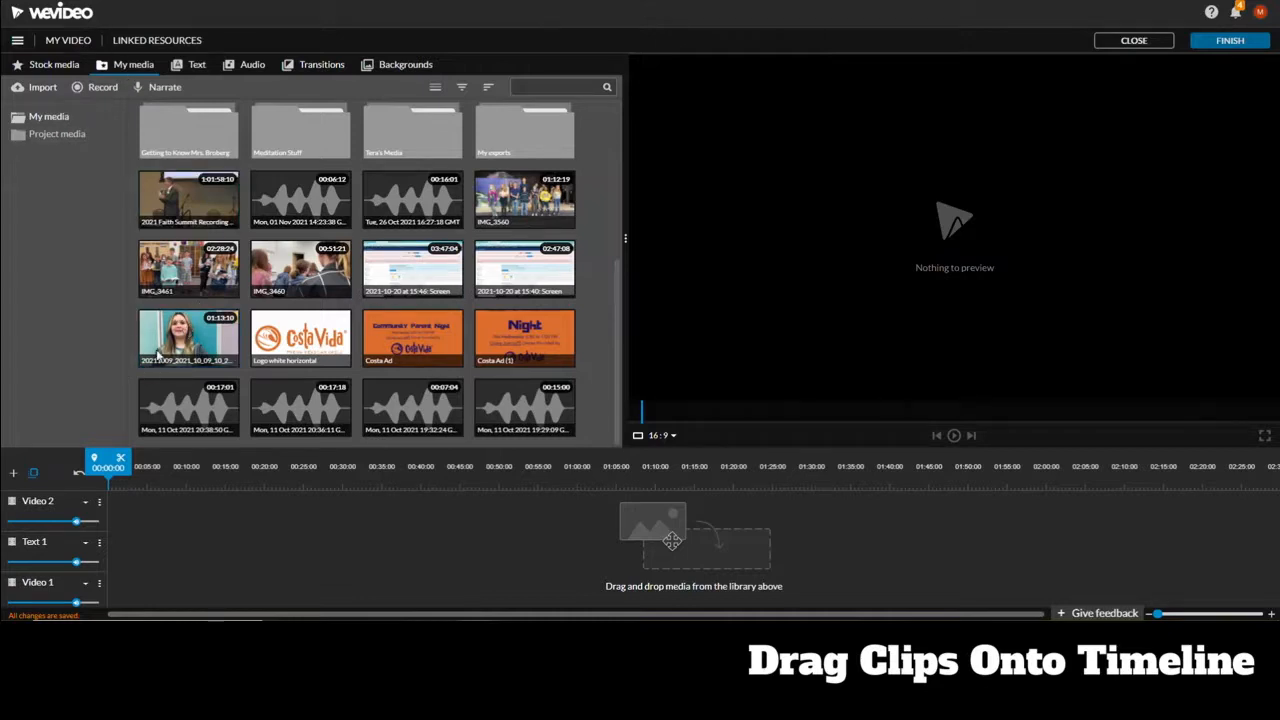
{"action": "left_click_drag", "start_coordinate": [189, 507], "coordinate": [120, 560]}
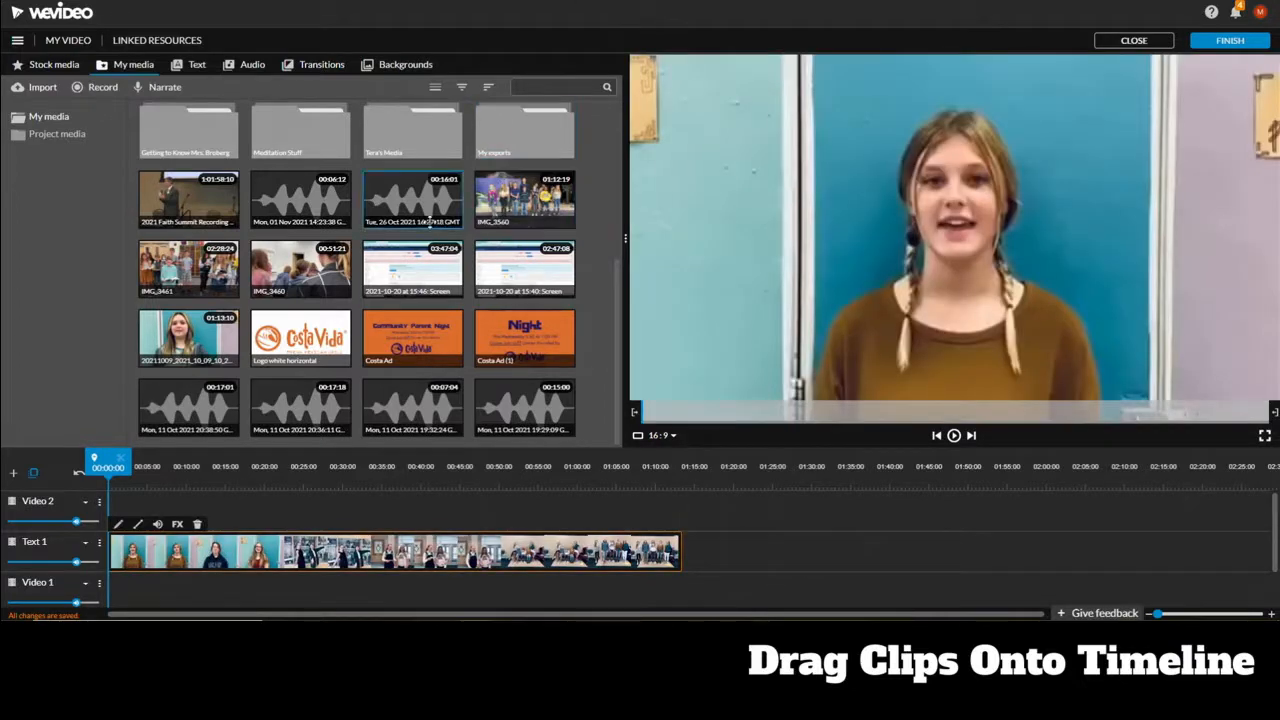
- Import the Keep Going Gif file from the computer's Pictures folder into the media library
{"action": "left_click", "coordinate": [40, 87]}
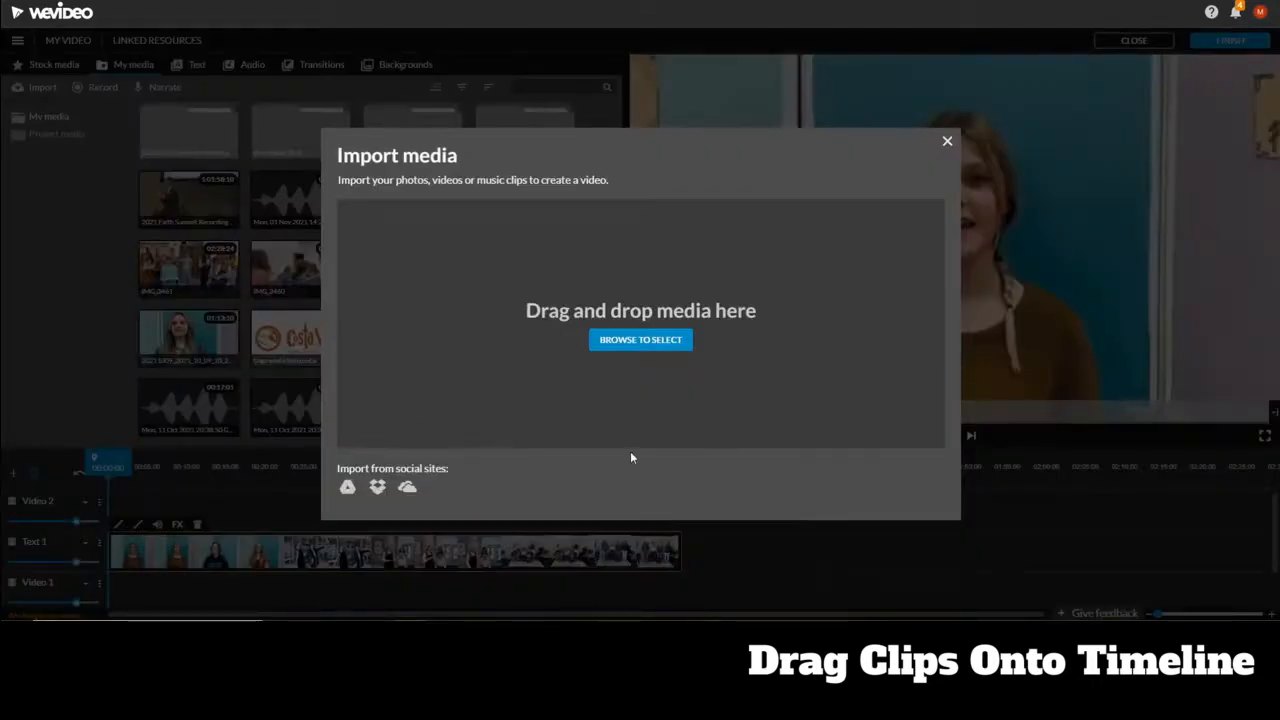
{"action": "left_click", "coordinate": [644, 340]}
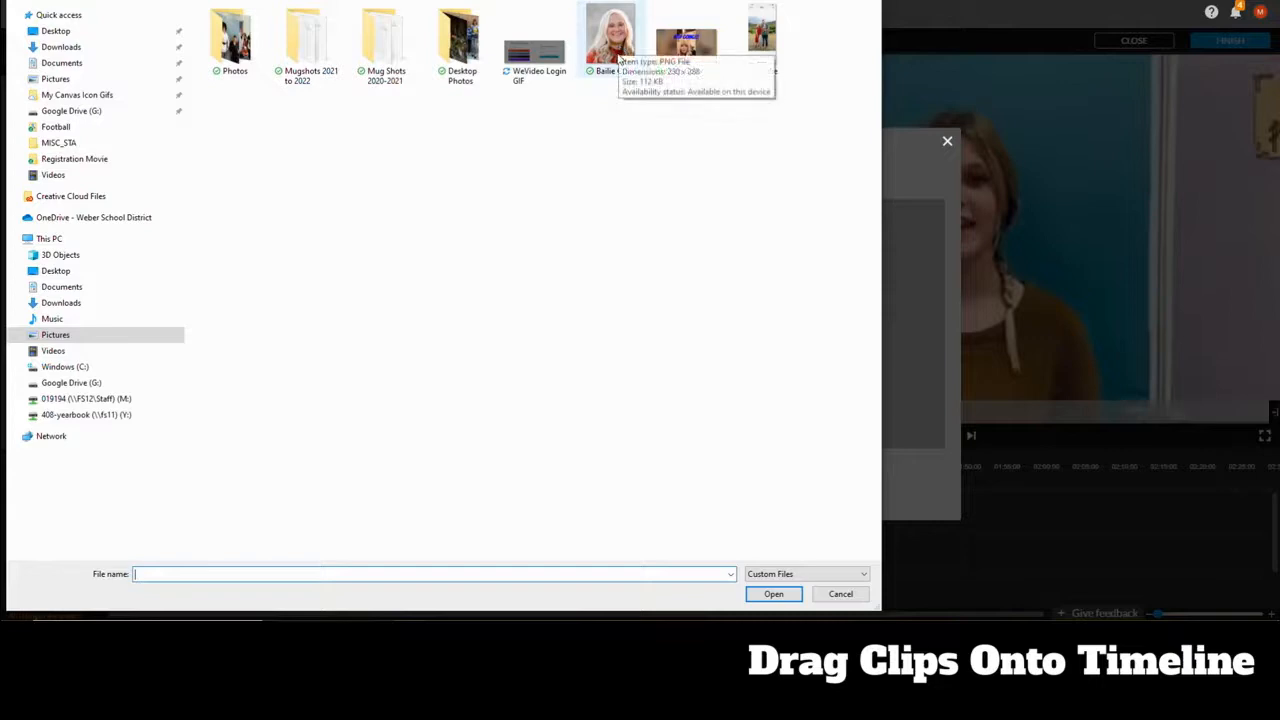
{"action": "left_click", "coordinate": [690, 45]}
{"action": "left_click", "coordinate": [795, 594]}
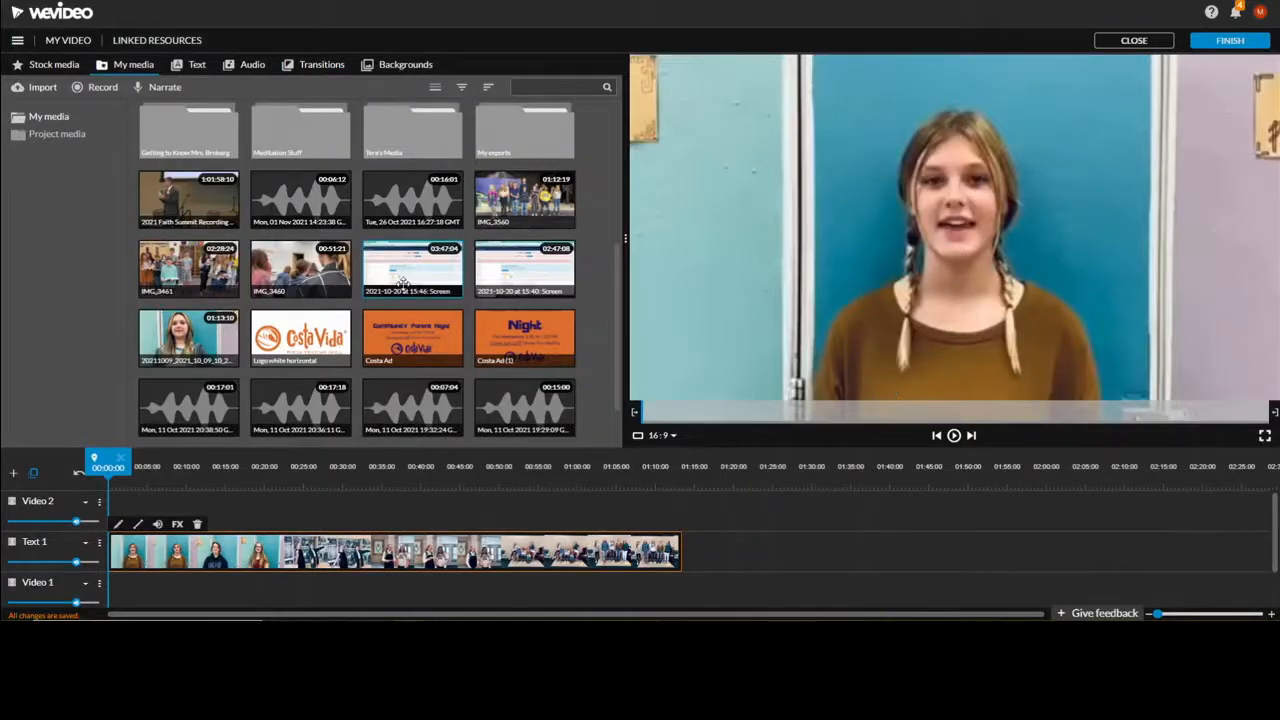
{"action": "scroll", "coordinate": [403, 283], "scroll_direction": "down", "scroll_amount": 1}
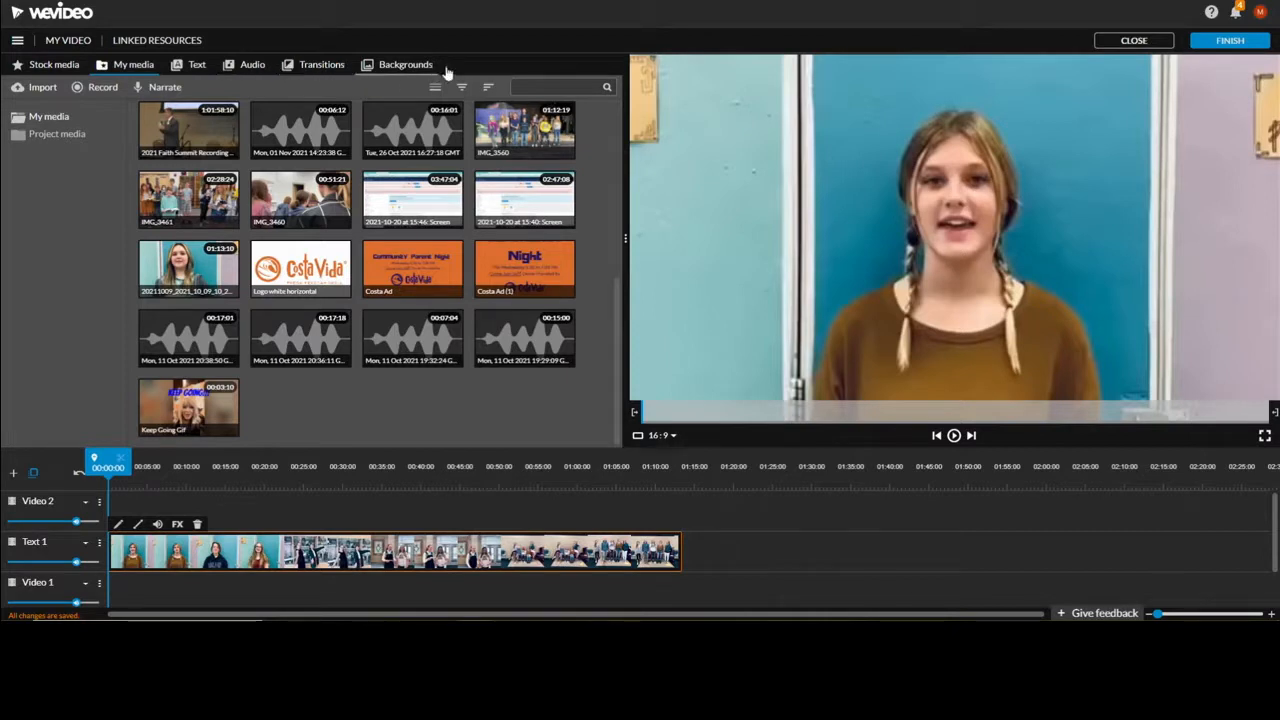
- Search the stock media for Canyon and place the backward-flying drone road clip directly after the first clip on the Text 1 track
{"action": "left_click", "coordinate": [49, 68]}
{"action": "left_click", "coordinate": [60, 95]}
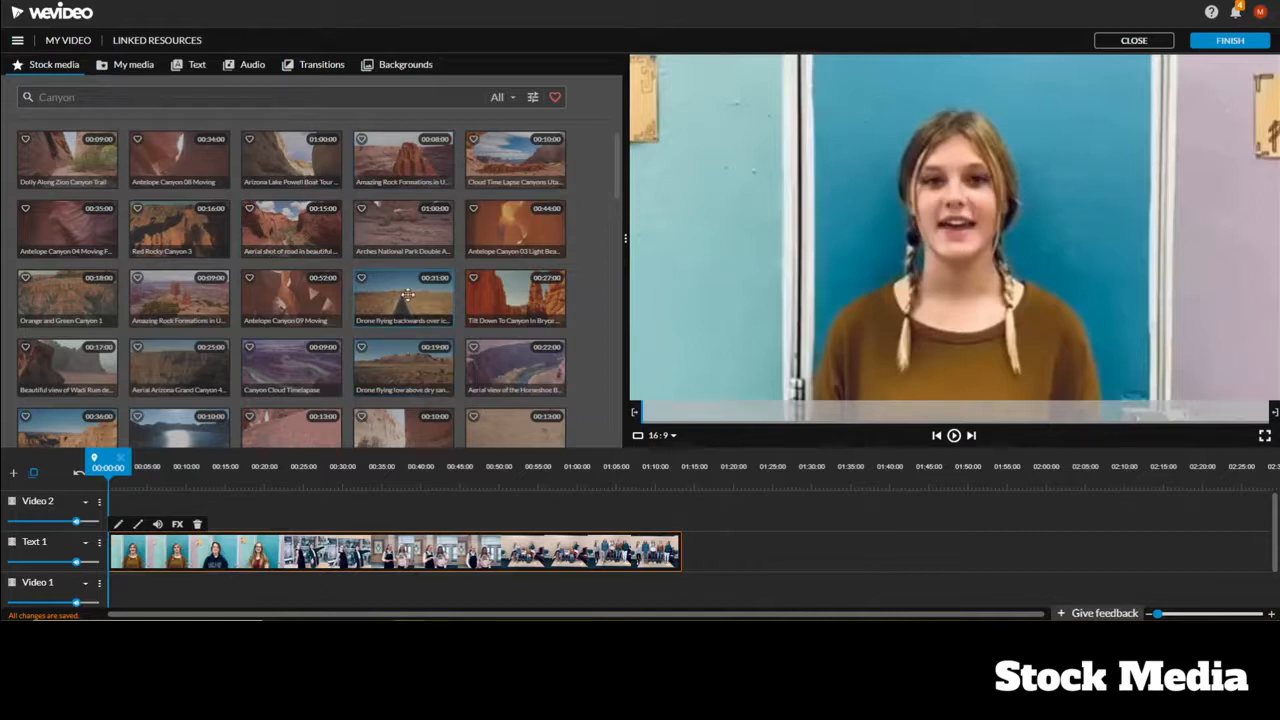
{"action": "left_click_drag", "start_coordinate": [407, 294], "coordinate": [706, 551]}
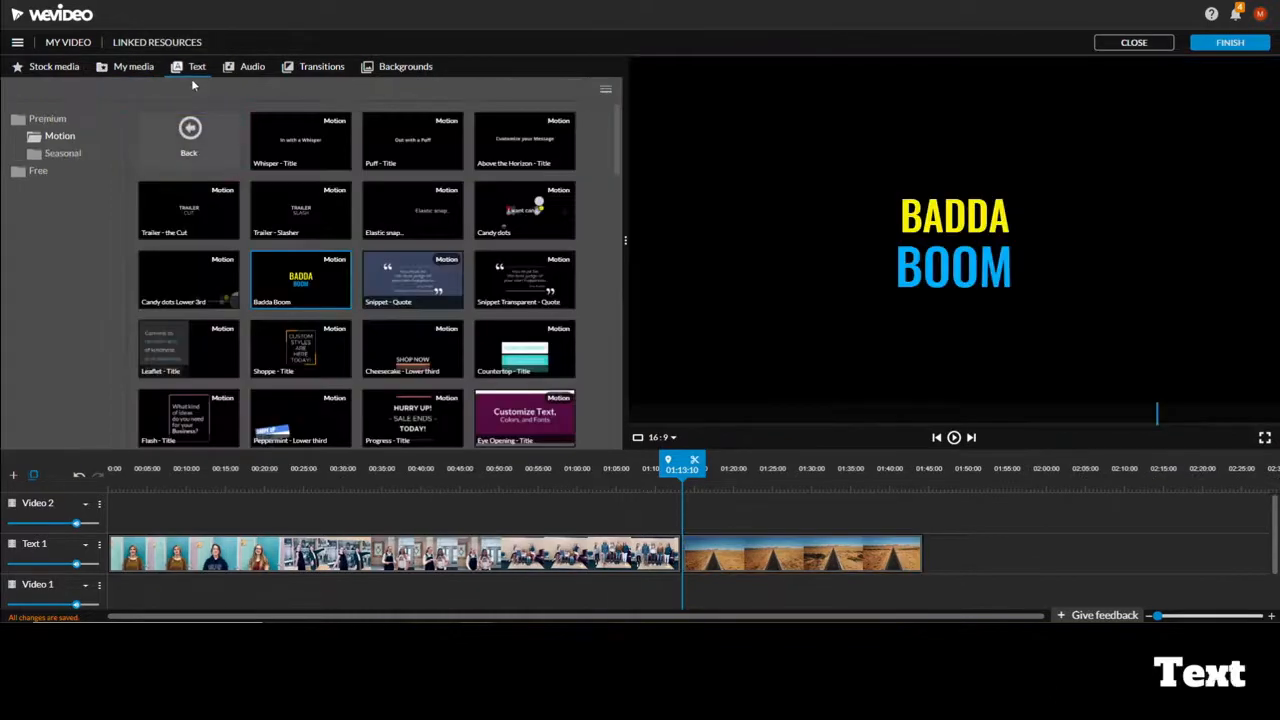
- Preview the Bullseye - Title motion text and place it at the start of the Video 2 track
{"action": "scroll", "coordinate": [255, 176], "scroll_direction": "down", "scroll_amount": 3}
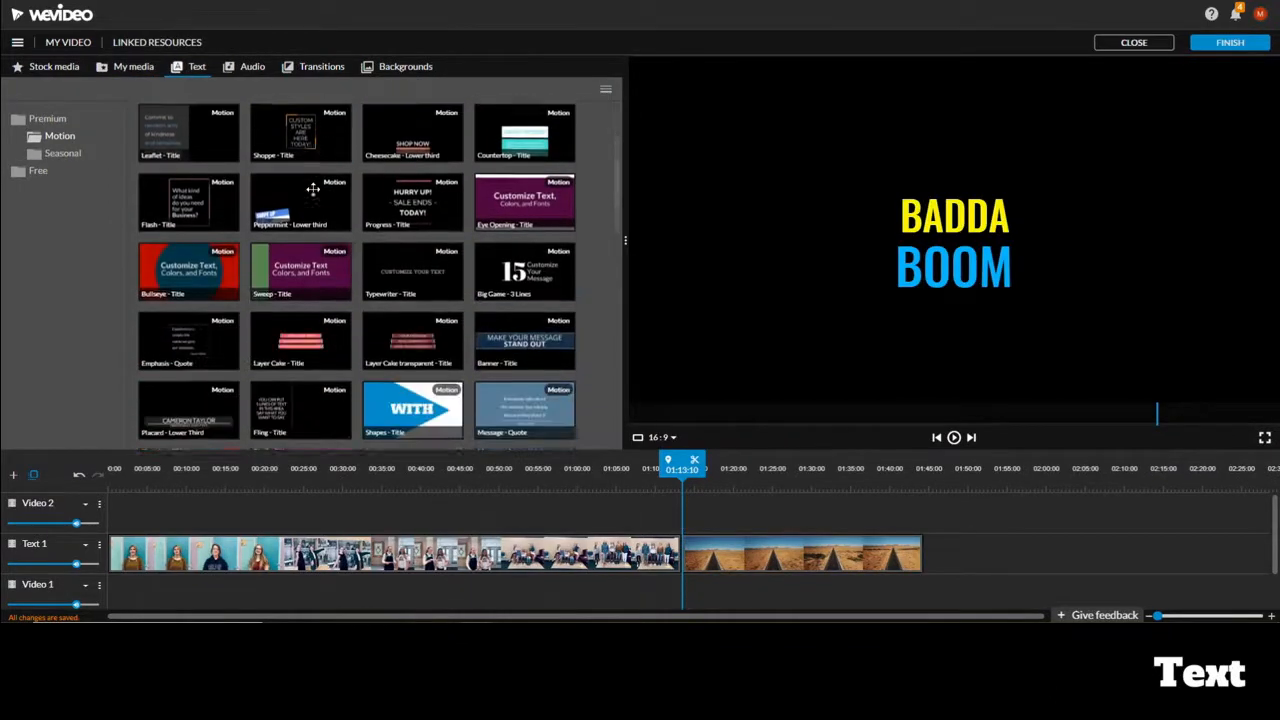
{"action": "left_click", "coordinate": [175, 152]}
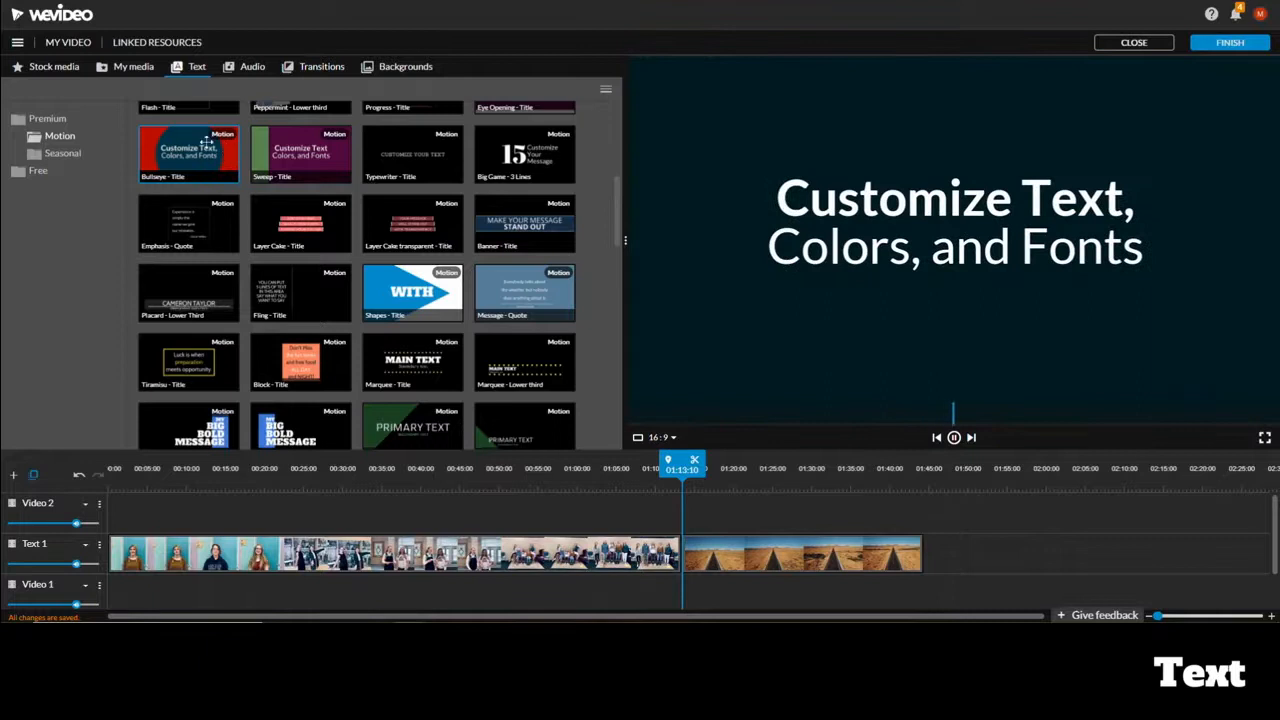
{"action": "left_click_drag", "start_coordinate": [181, 277], "coordinate": [117, 503]}
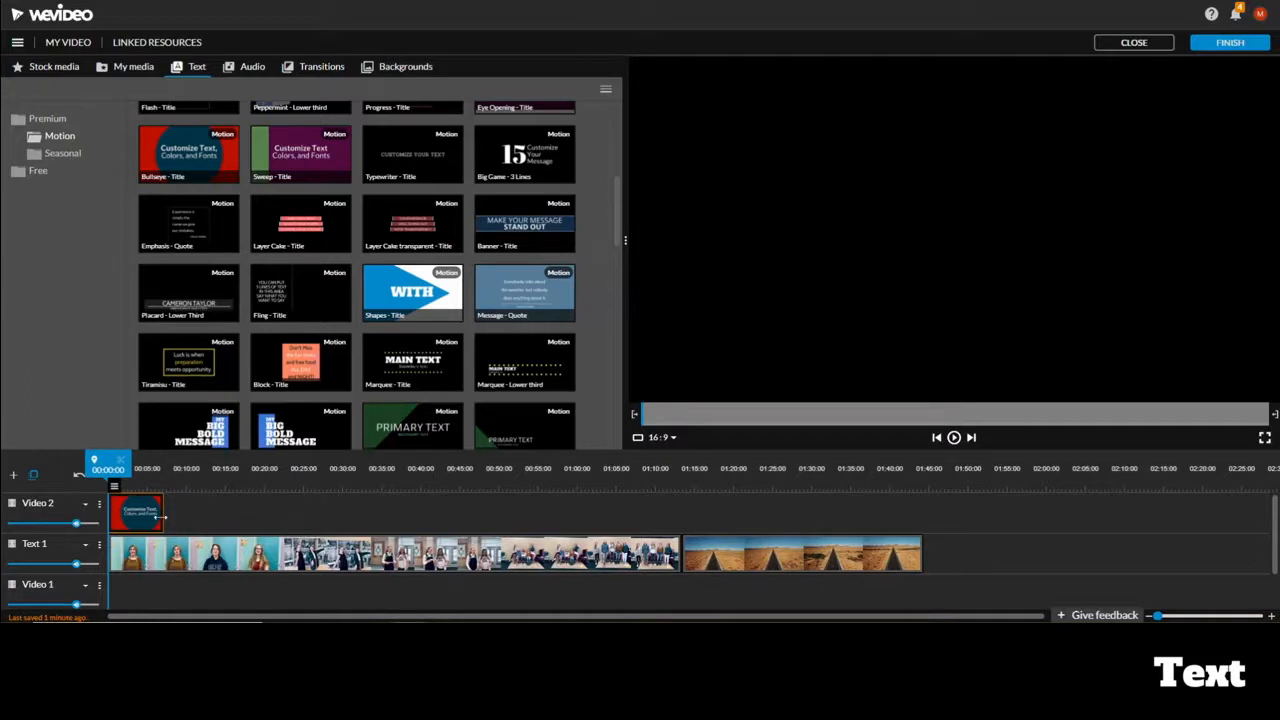
- Open the Bullseye title for editing and look through its color, text and font options
{"action": "left_click", "coordinate": [118, 470]}
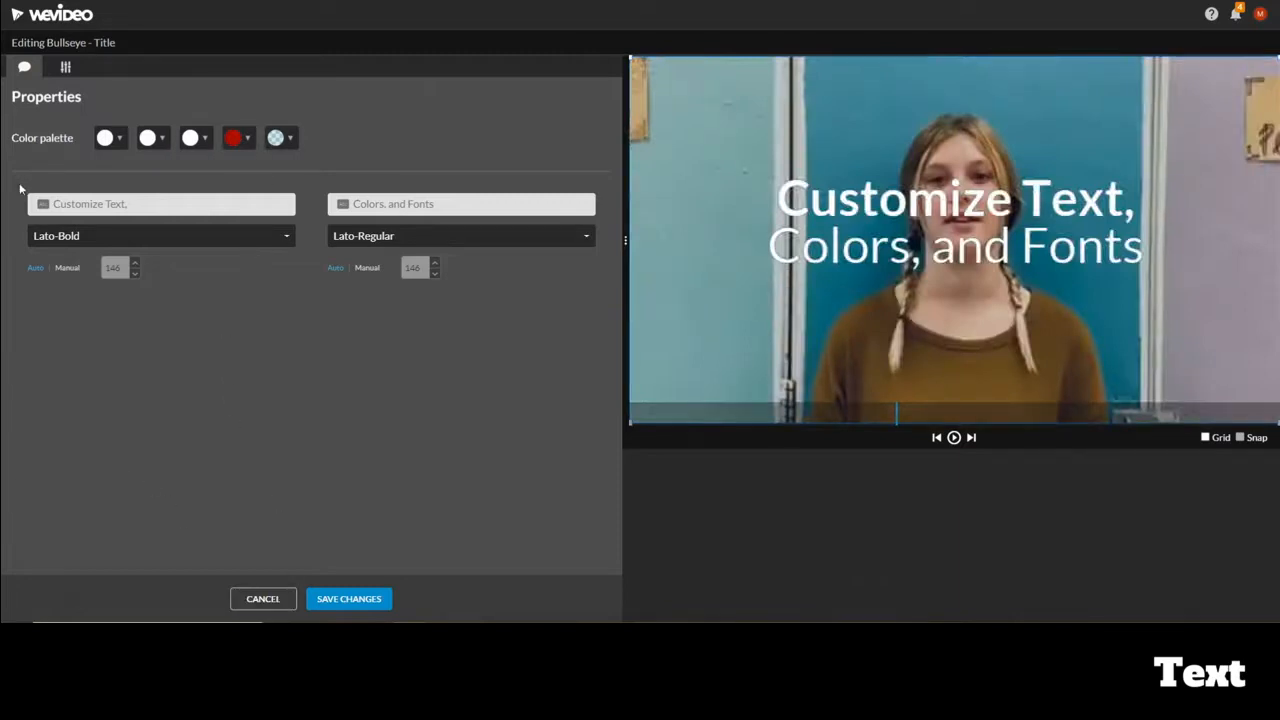
{"action": "left_click", "coordinate": [250, 142]}
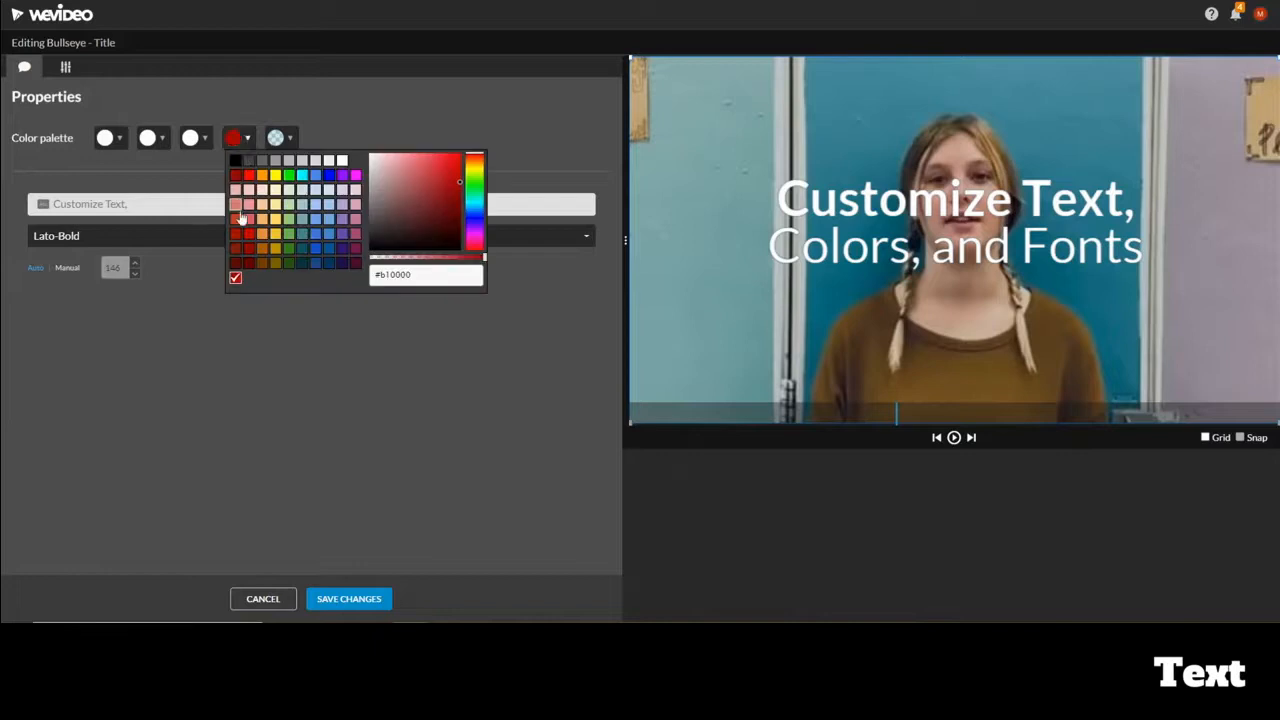
{"action": "left_click", "coordinate": [150, 205]}
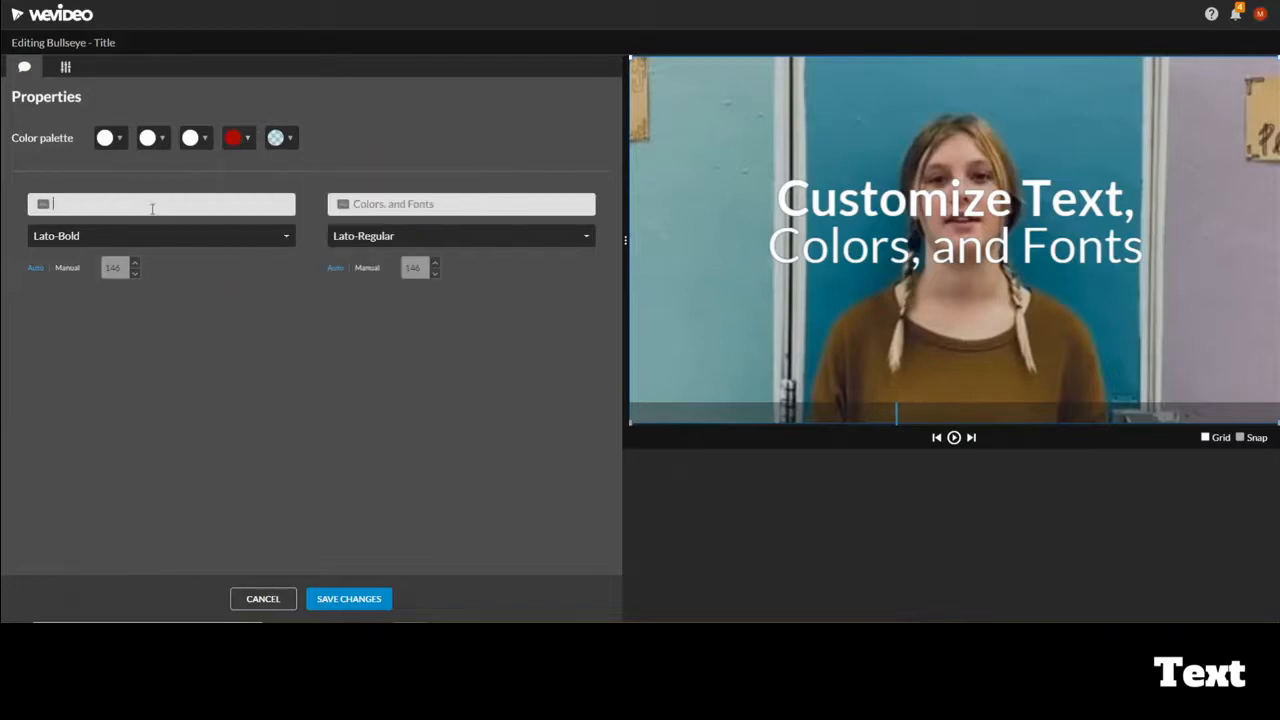
{"action": "left_click", "coordinate": [284, 241]}
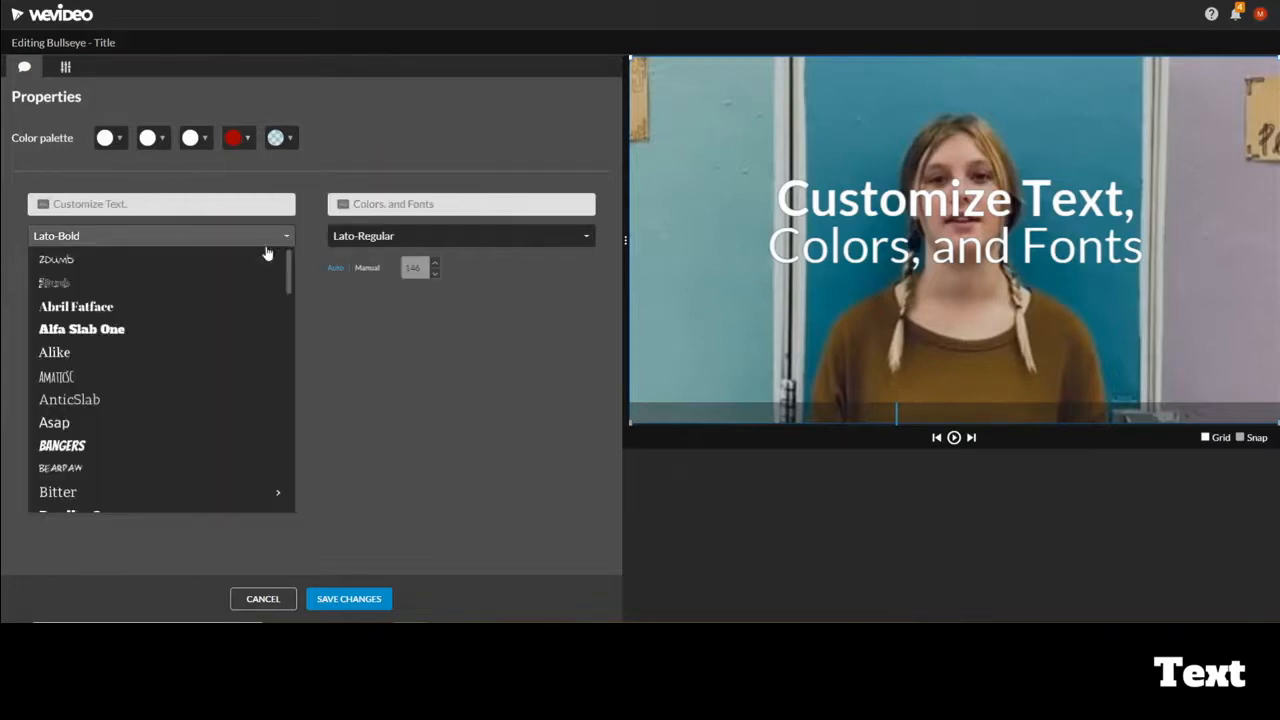
{"action": "left_click", "coordinate": [378, 356]}
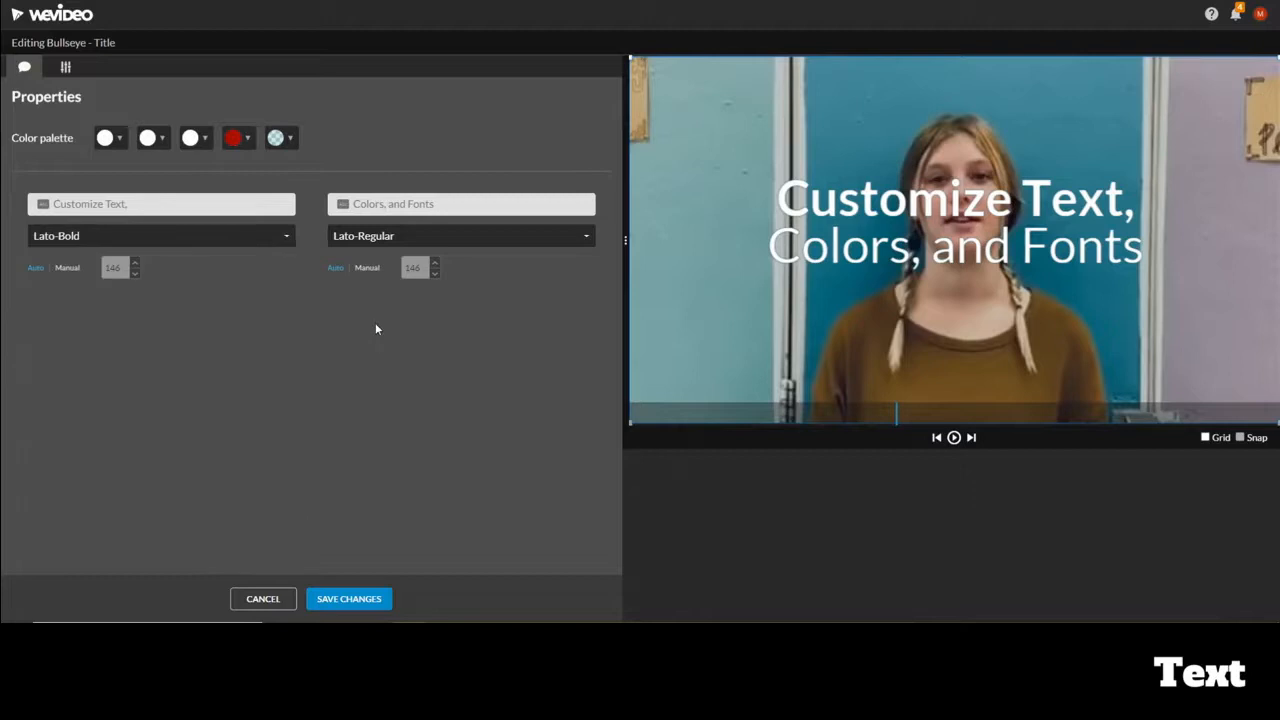
- Set the font size of the Bullseye title's first line manually to 200 and save the changes
{"action": "left_click", "coordinate": [67, 270]}
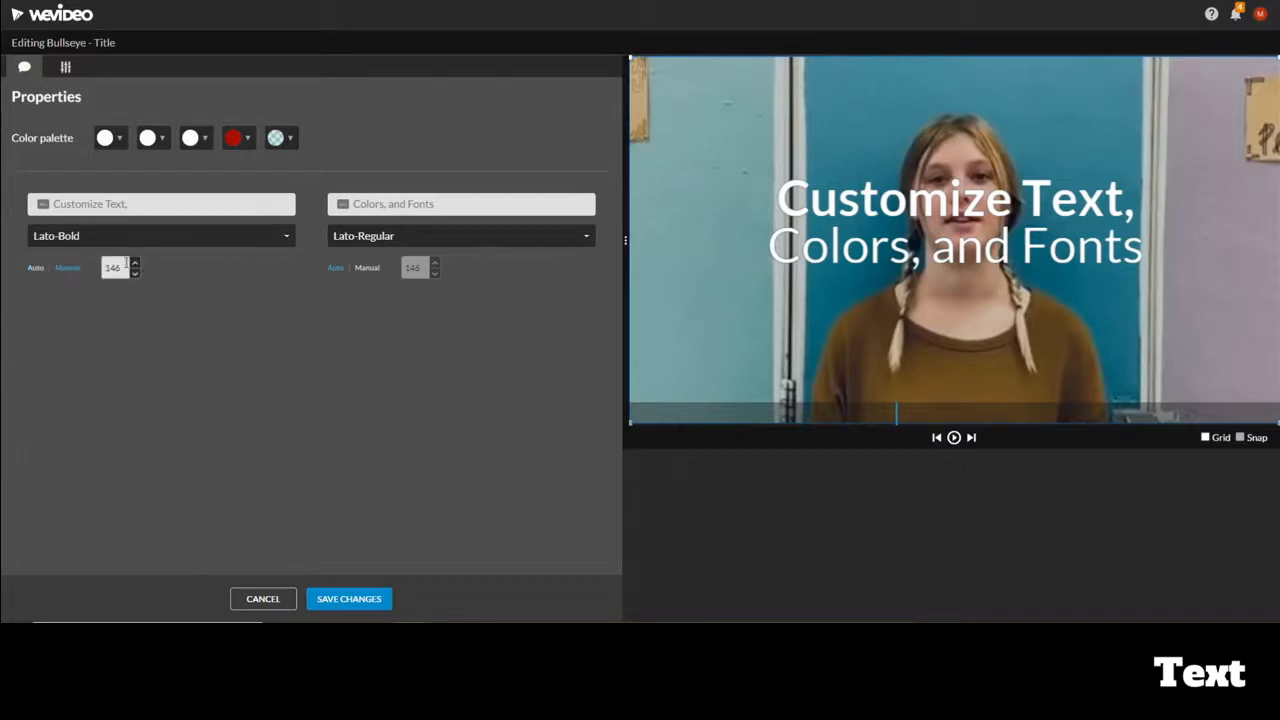
{"action": "double_click", "coordinate": [118, 267]}
{"action": "type", "text": "200"}
{"action": "left_click", "coordinate": [345, 599]}
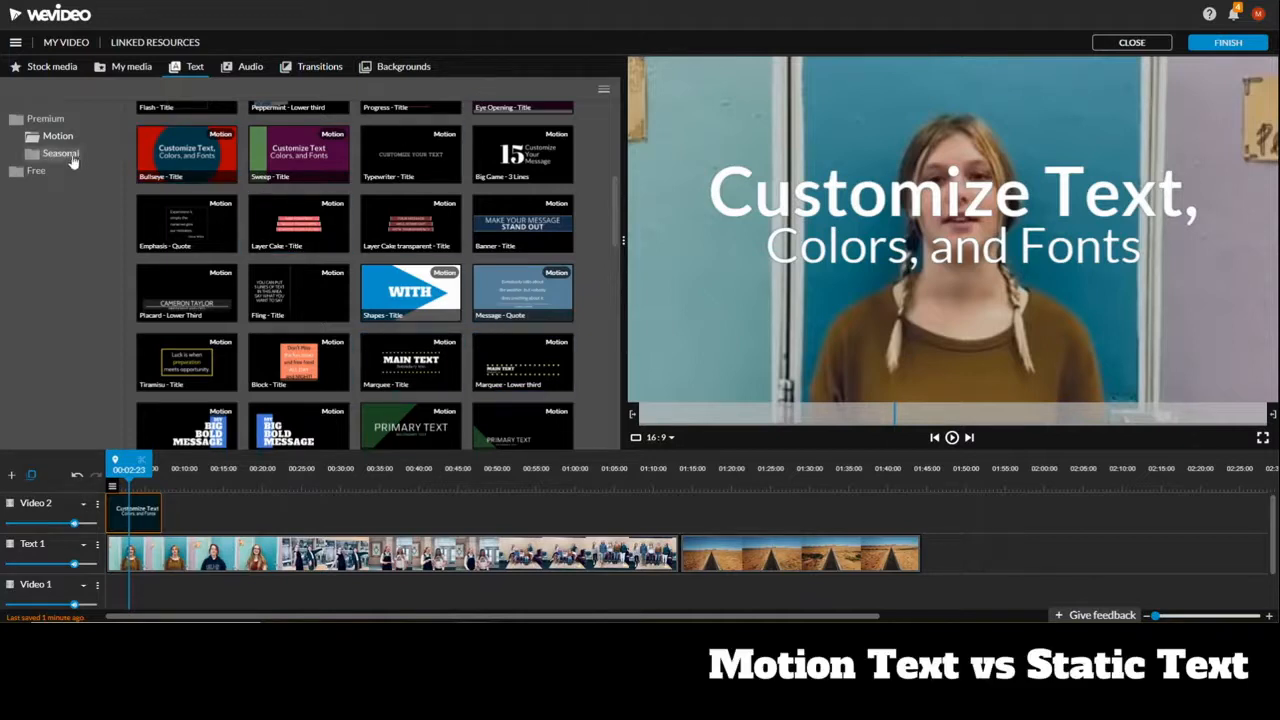
- Place the free static Basic text directly after the Bullseye title on the Video 2 track
{"action": "left_click", "coordinate": [157, 143]}
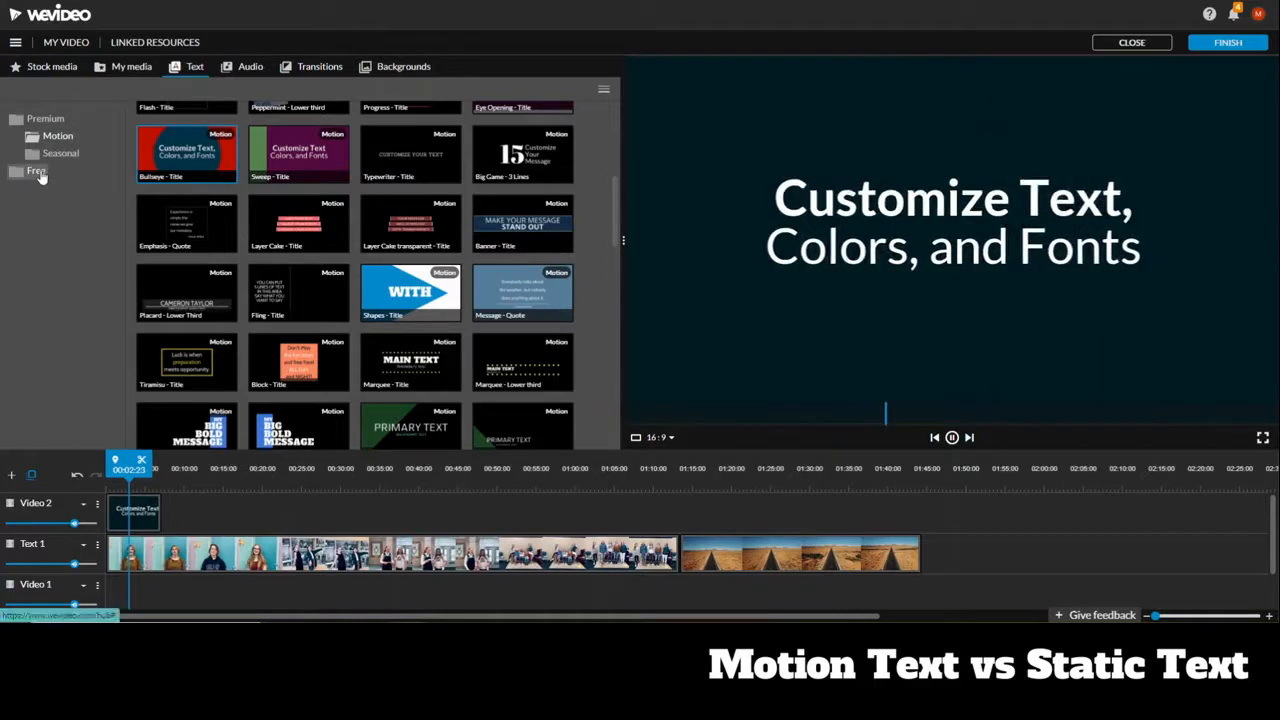
{"action": "left_click", "coordinate": [39, 172]}
{"action": "left_click", "coordinate": [50, 190]}
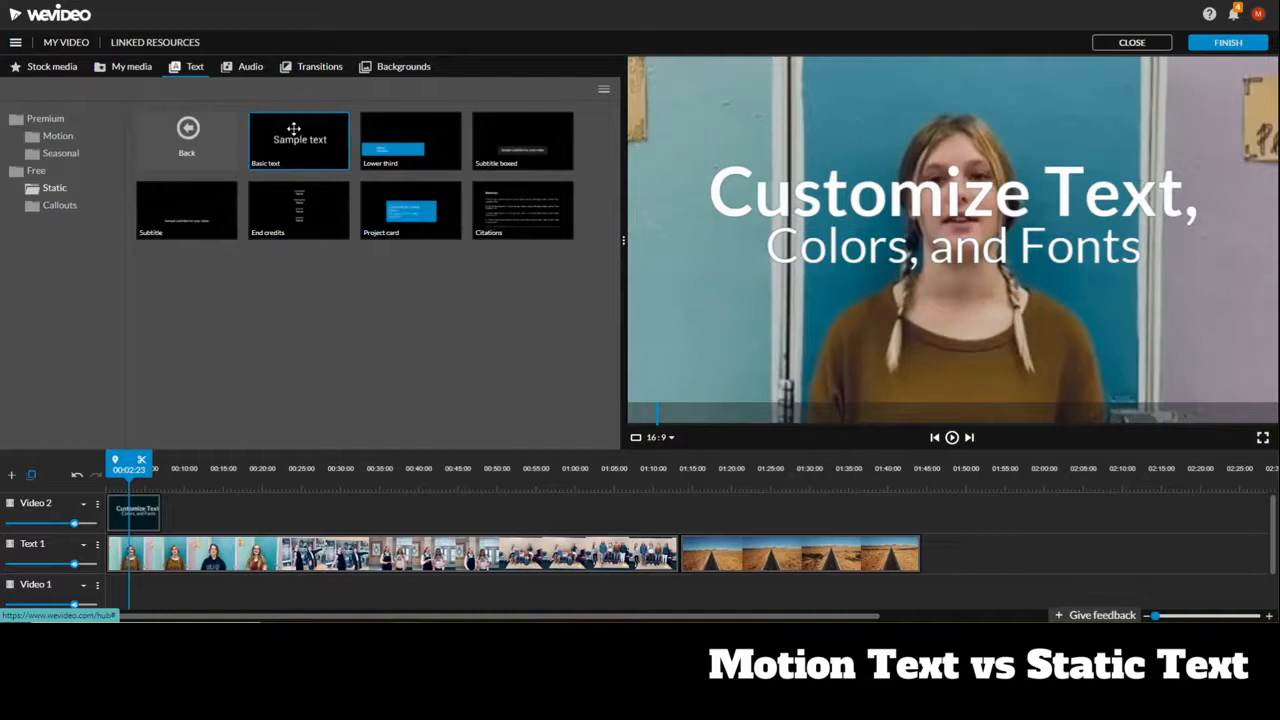
{"action": "left_click_drag", "start_coordinate": [293, 128], "coordinate": [184, 517]}
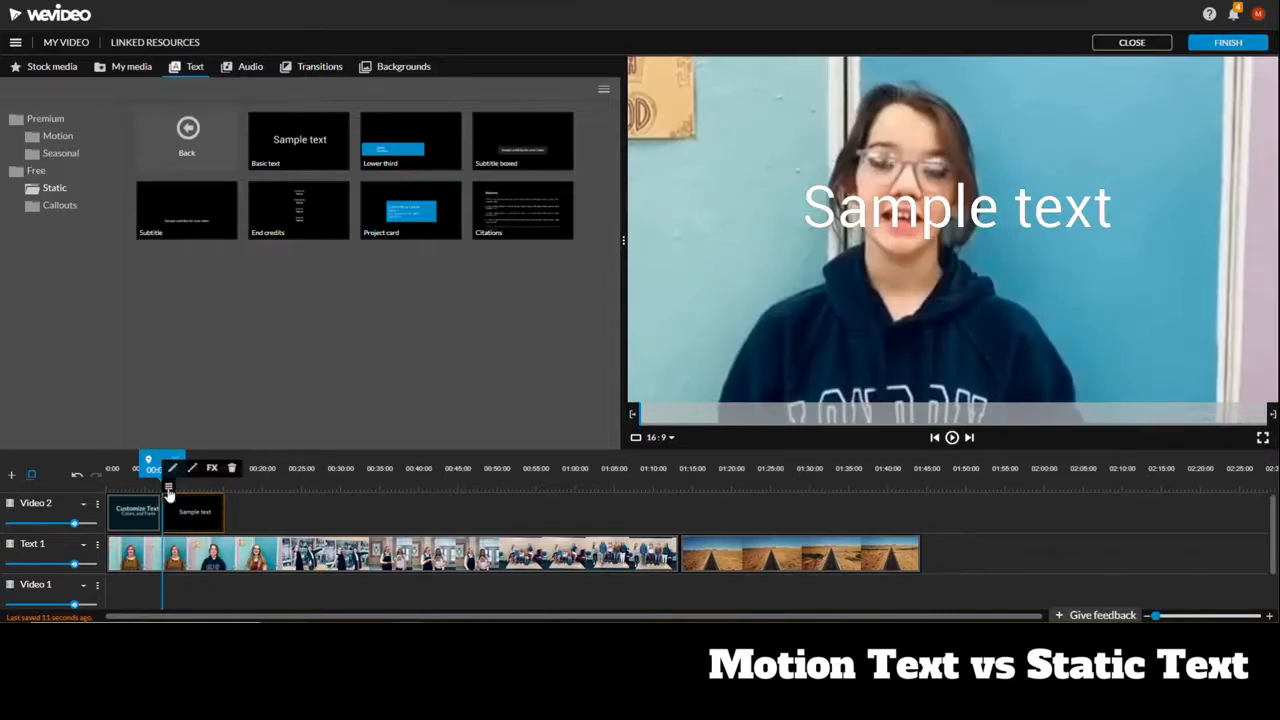
- Open the Basic text for editing, move its box down to about x 98, y 568, and widen it to the frame's right edge
{"action": "left_click", "coordinate": [172, 469]}
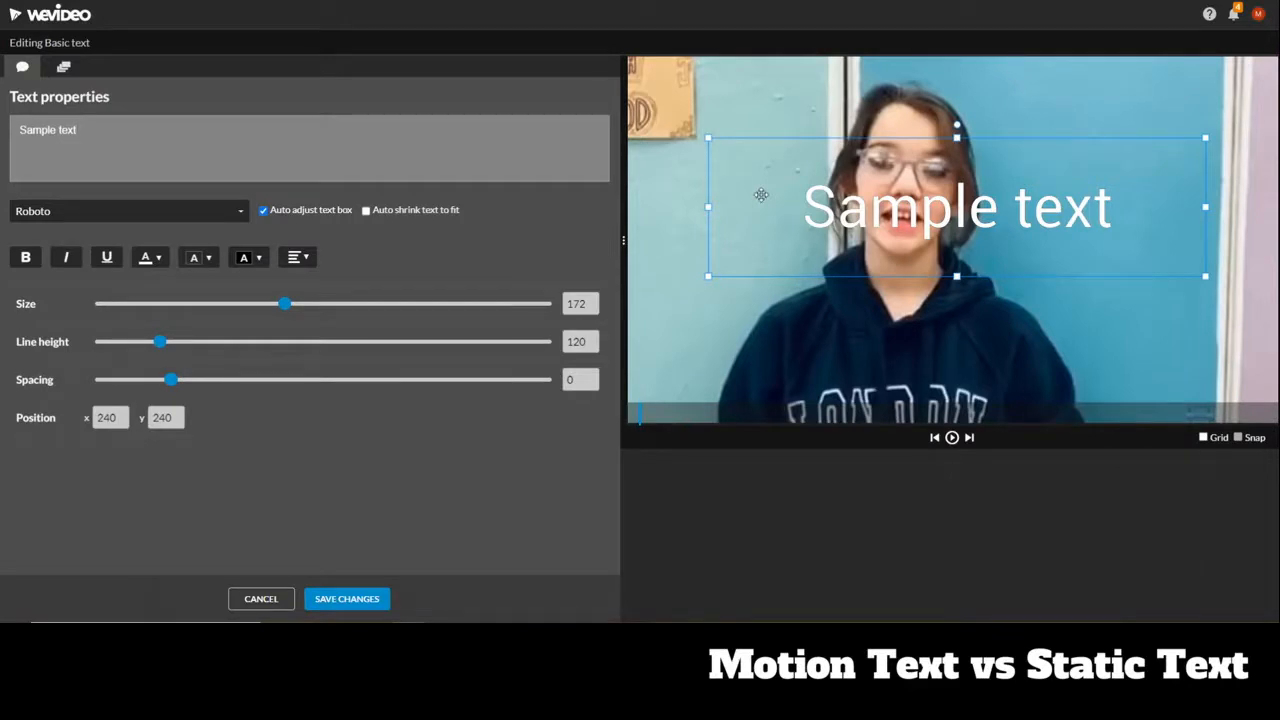
{"action": "left_click_drag", "start_coordinate": [1040, 190], "coordinate": [986, 332]}
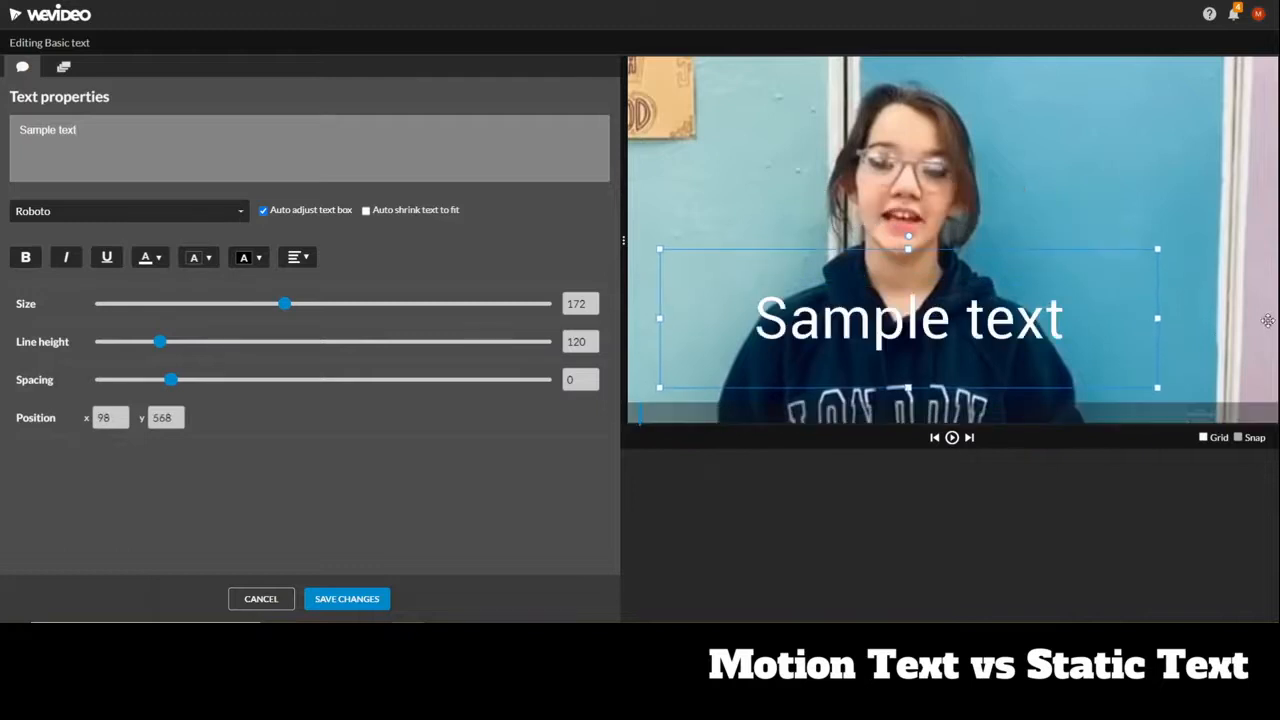
{"action": "left_click_drag", "start_coordinate": [1156, 317], "coordinate": [1272, 318]}
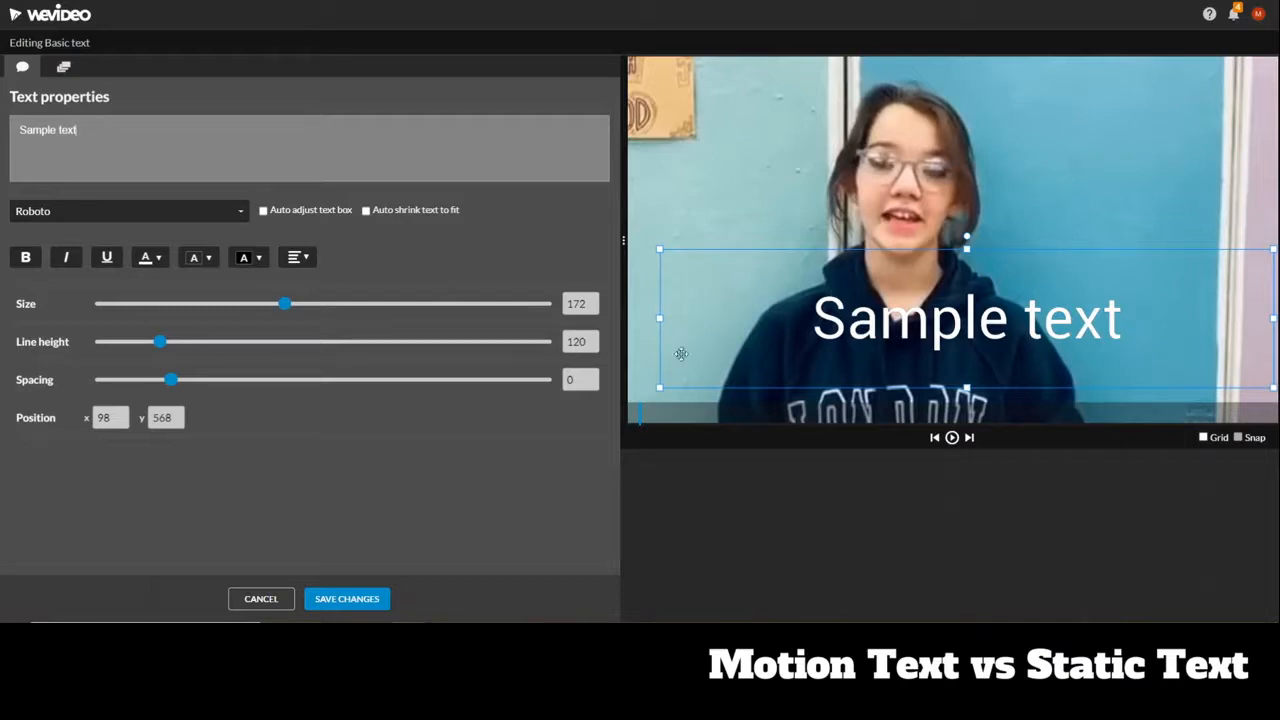
- Give the sample text a blue background and bright green lettering, then look at the available fonts without changing Roboto
{"action": "left_click", "coordinate": [258, 260]}
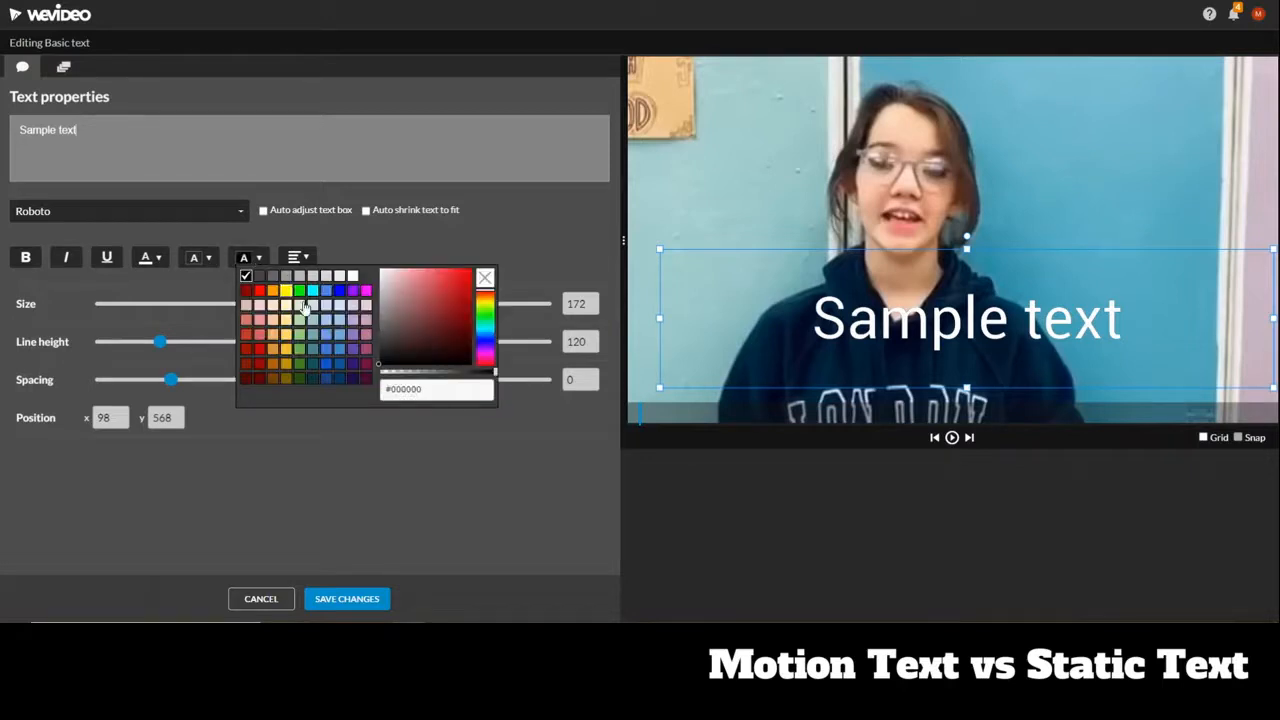
{"action": "left_click", "coordinate": [327, 352]}
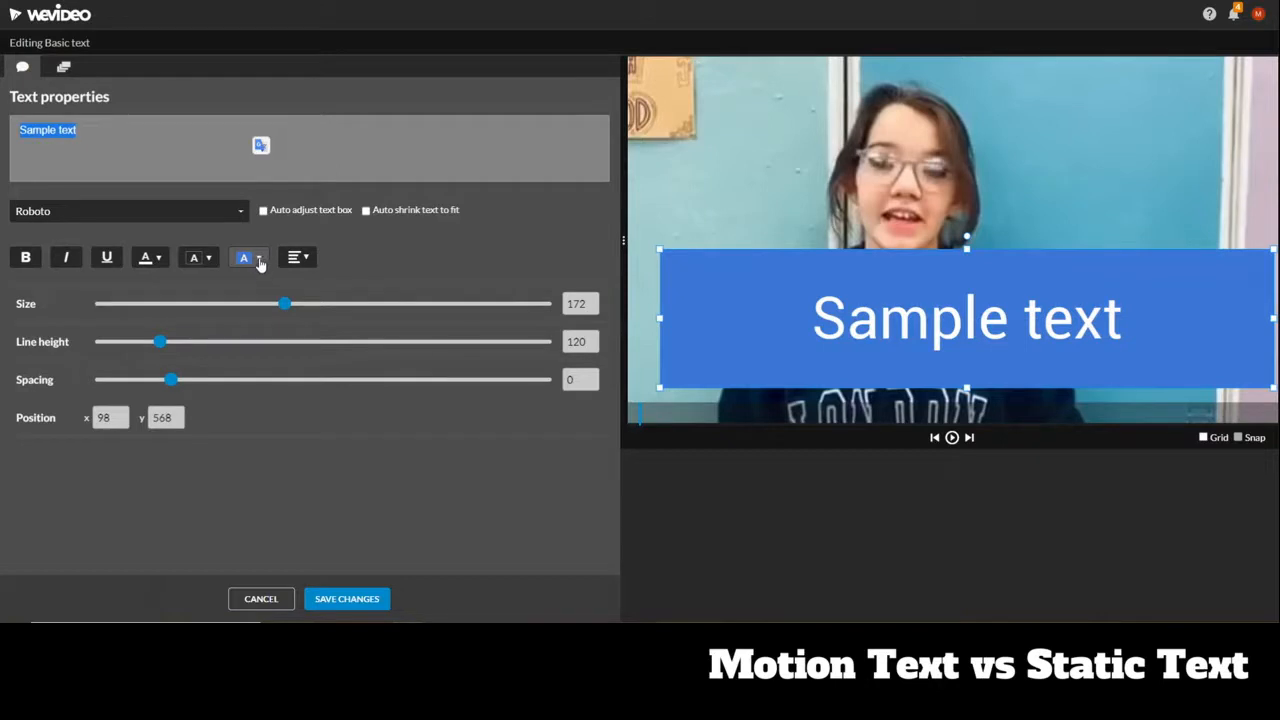
{"action": "left_click", "coordinate": [151, 258]}
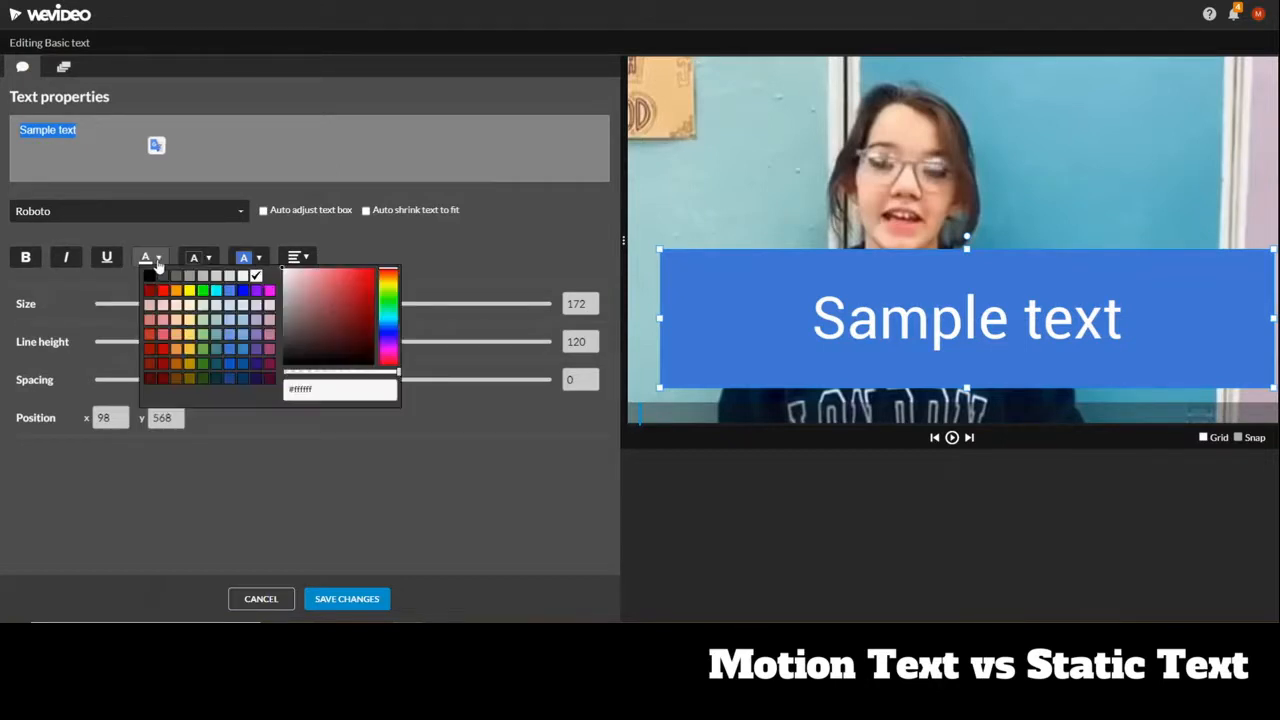
{"action": "left_click", "coordinate": [202, 291]}
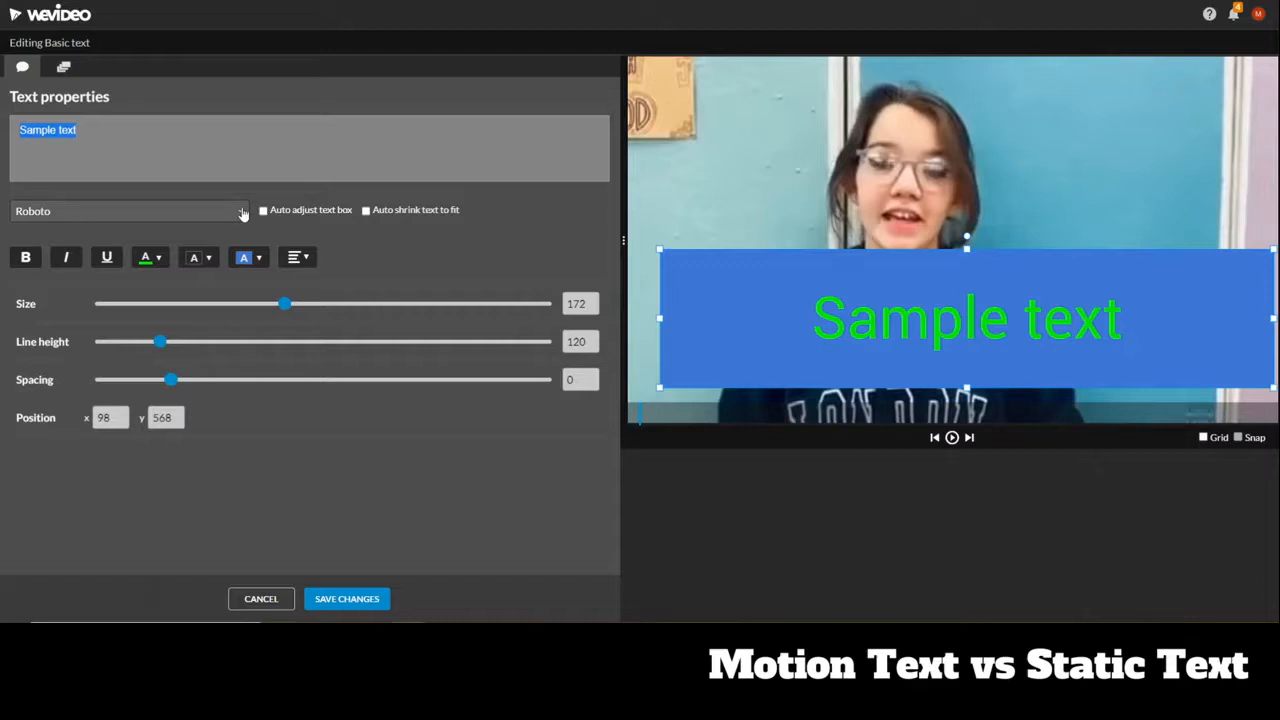
{"action": "left_click", "coordinate": [155, 211]}
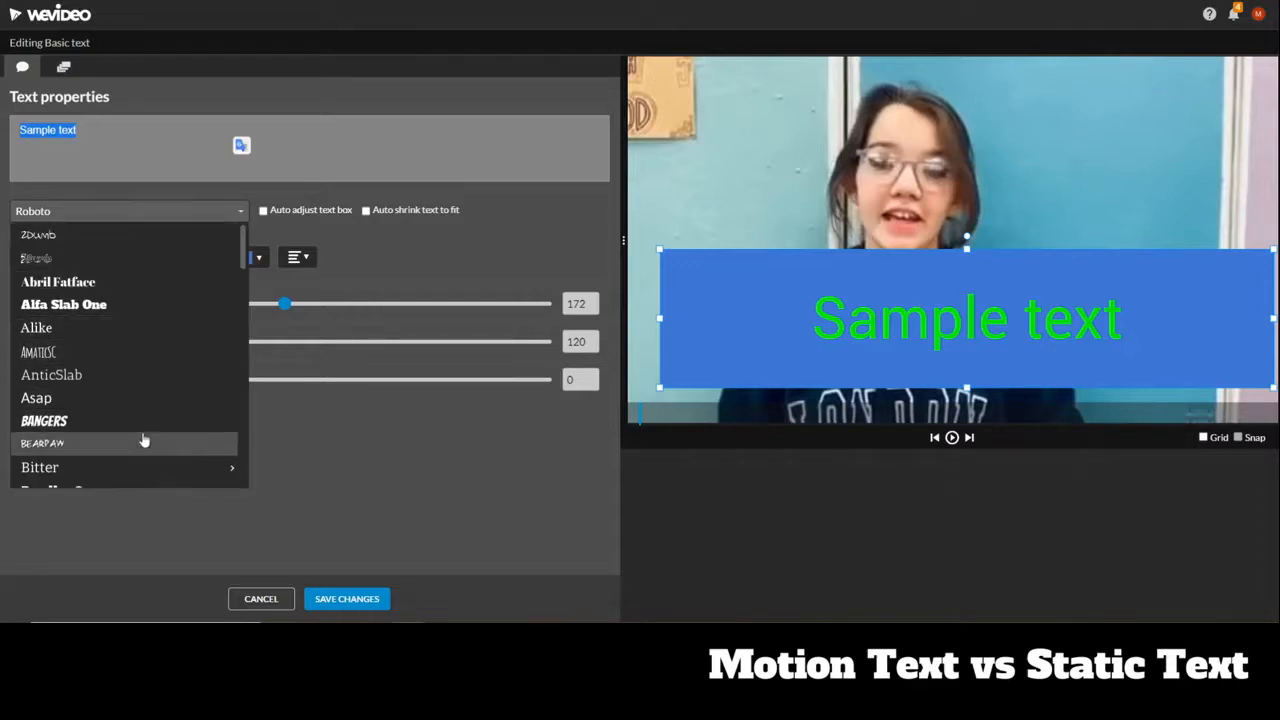
{"action": "left_click", "coordinate": [466, 240]}
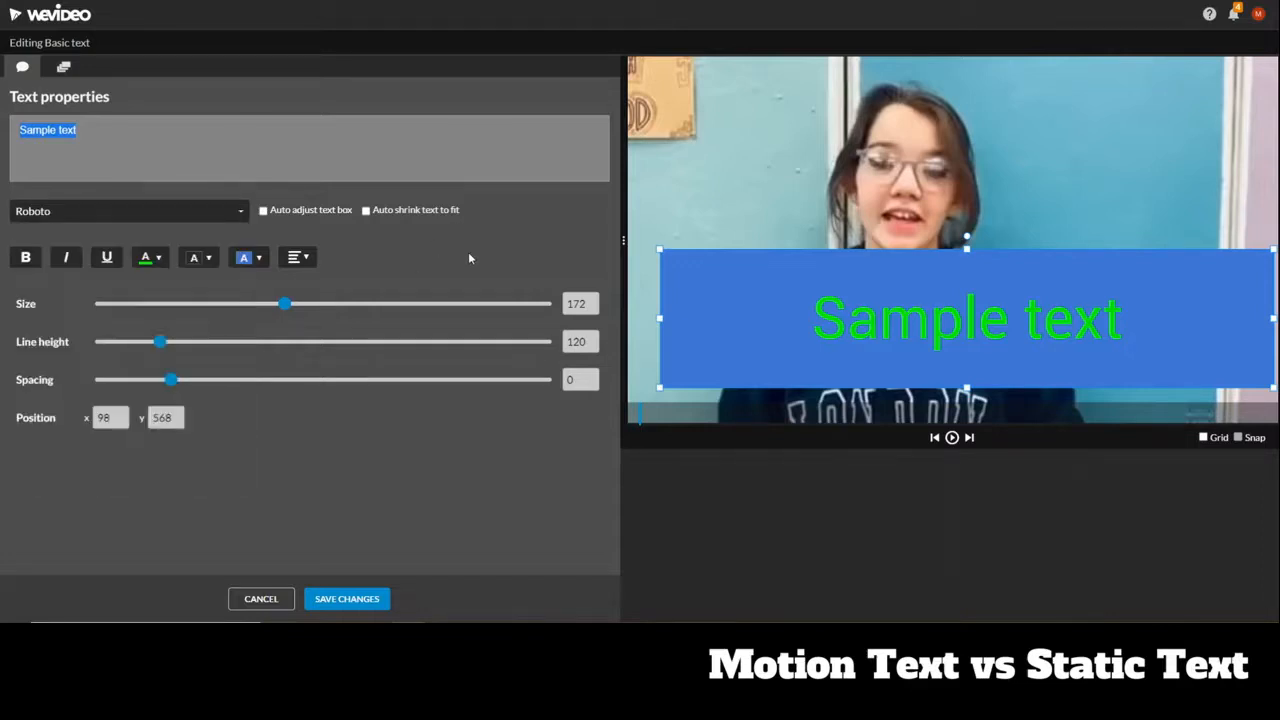
- Turn on auto shrink for the Basic text, shrink its box to a small banner, move it to about x 26, y 19, and save
{"action": "left_click", "coordinate": [366, 211]}
{"action": "left_click_drag", "start_coordinate": [659, 250], "coordinate": [1047, 333]}
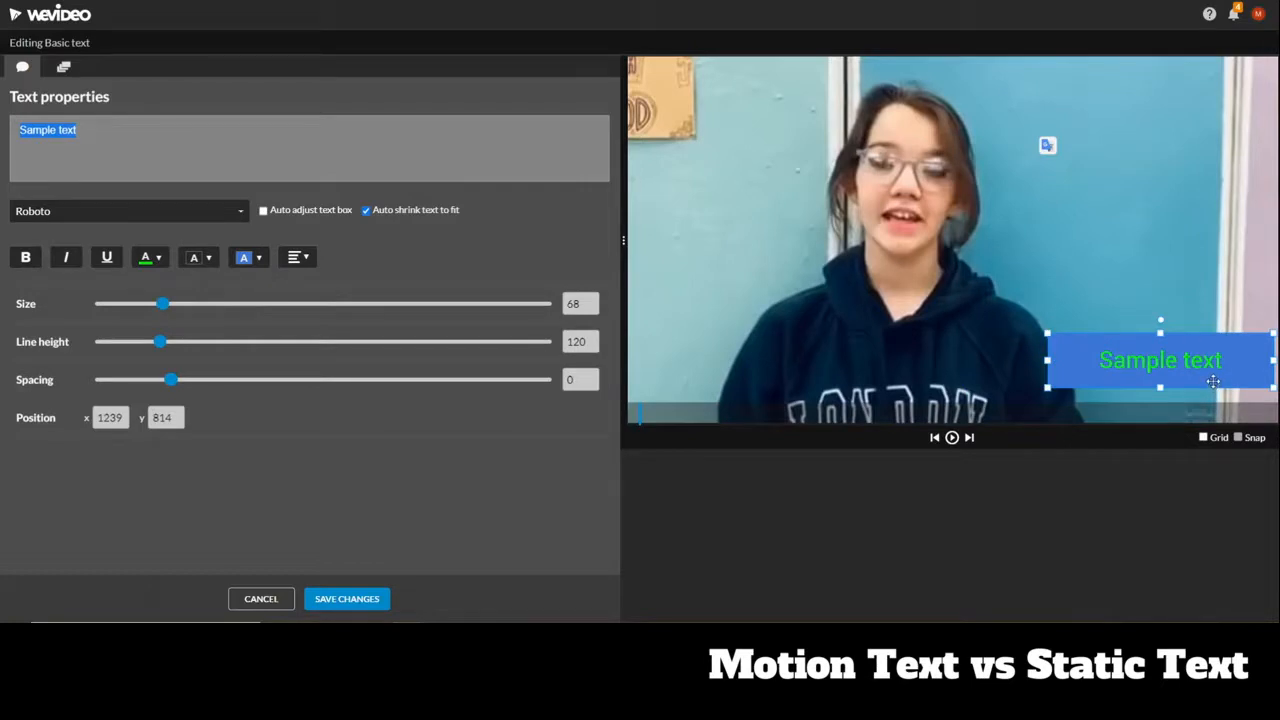
{"action": "left_click_drag", "start_coordinate": [1213, 381], "coordinate": [796, 104]}
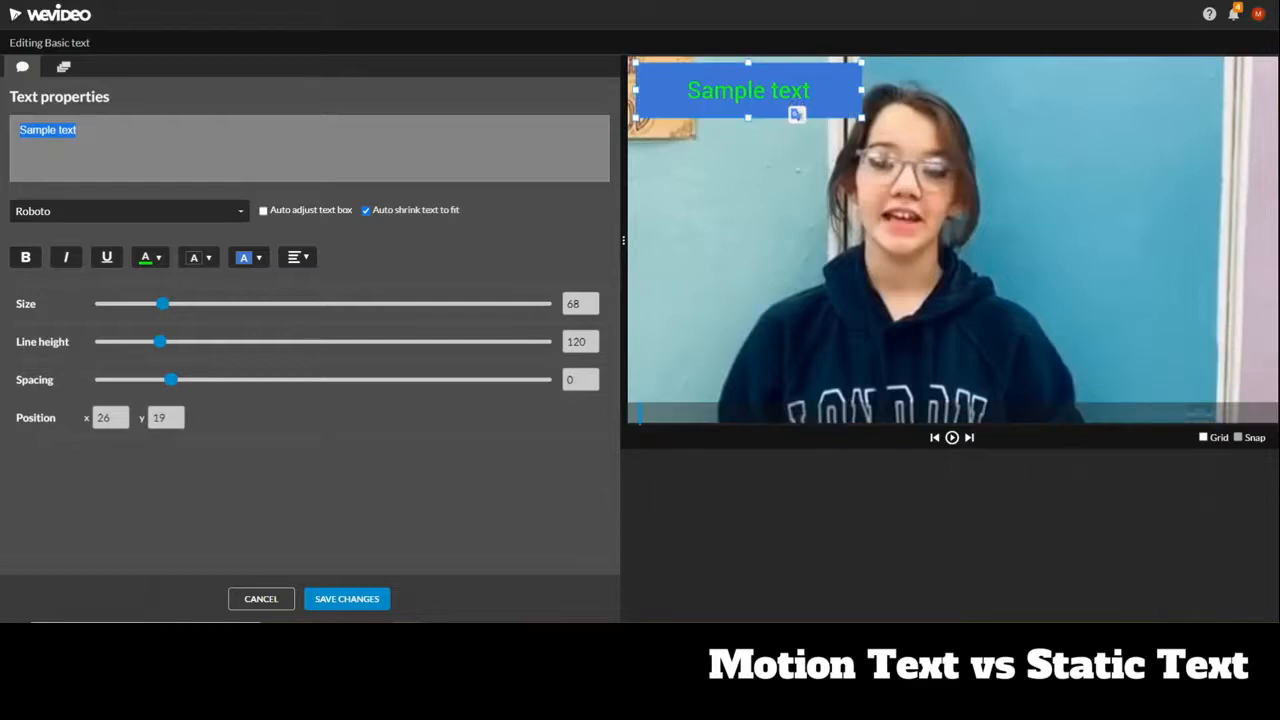
{"action": "left_click", "coordinate": [349, 601]}
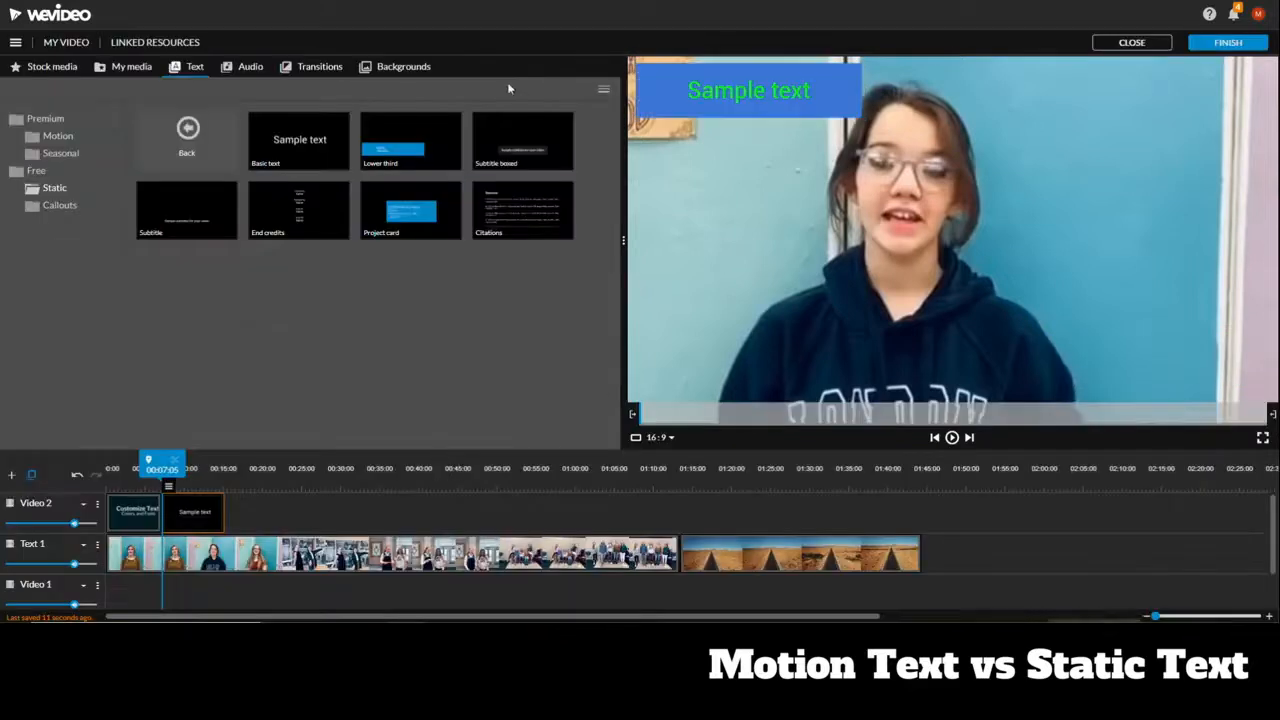
- Place the free Pointer callout directly after the Basic text on the Video 2 track
{"action": "left_click", "coordinate": [57, 205]}
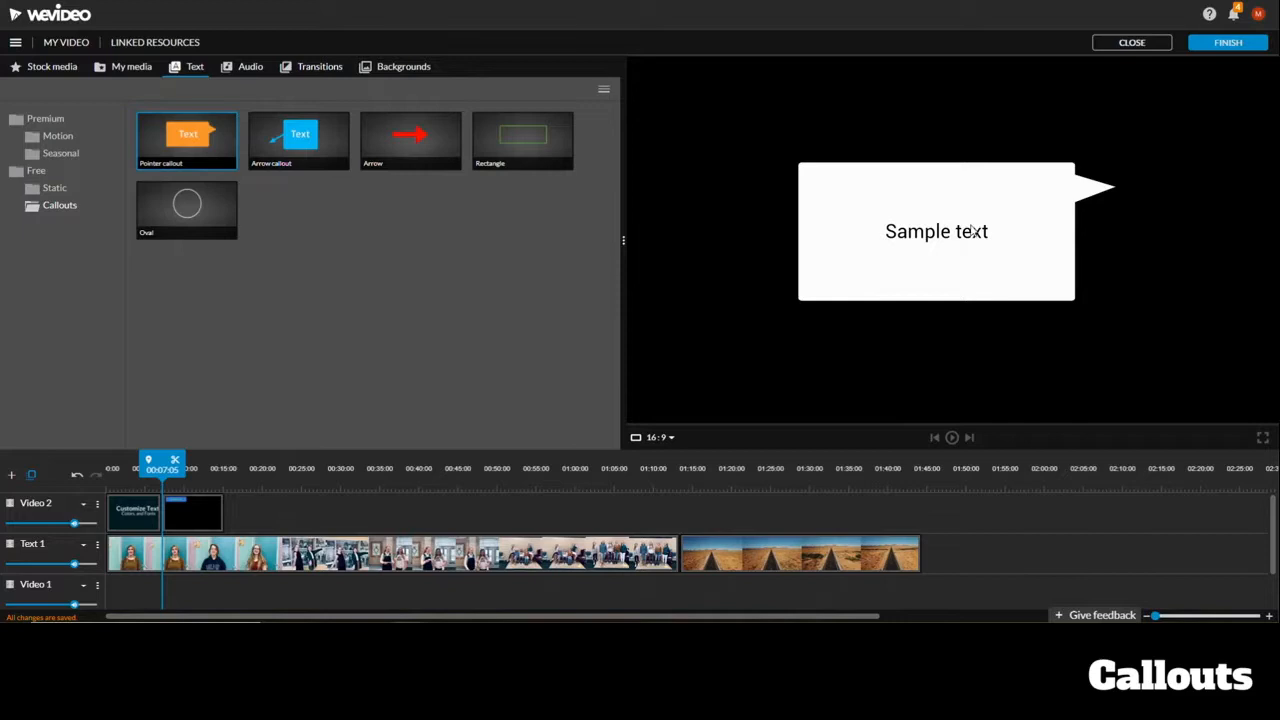
{"action": "left_click_drag", "start_coordinate": [205, 138], "coordinate": [287, 427]}
{"action": "mouse_move", "coordinate": [299, 516]}
{"action": "left_mouse_down"}
{"action": "mouse_move", "coordinate": [329, 516]}
{"action": "mouse_move", "coordinate": [281, 515]}
{"action": "left_mouse_up"}
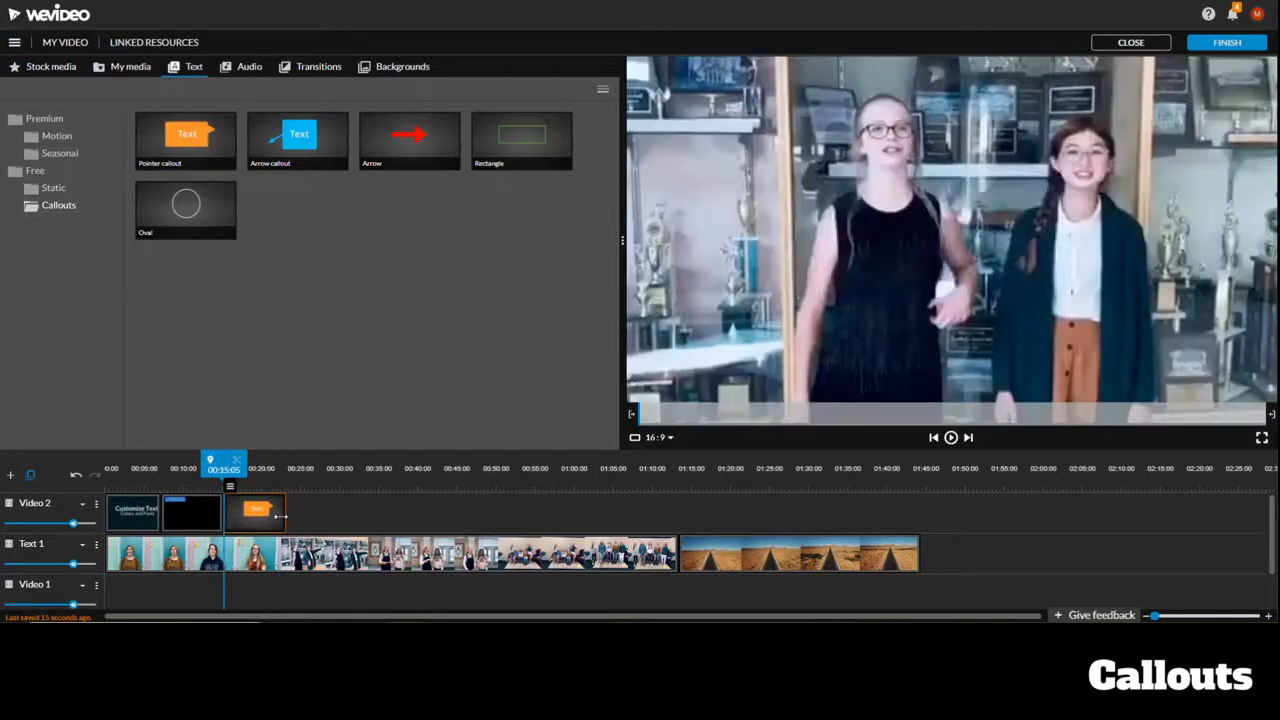
- Shrink the Pointer callout, give it a blue background with white text, move it to about x 58, y 177 beside the speaker, and save
{"action": "mouse_move", "coordinate": [236, 500]}
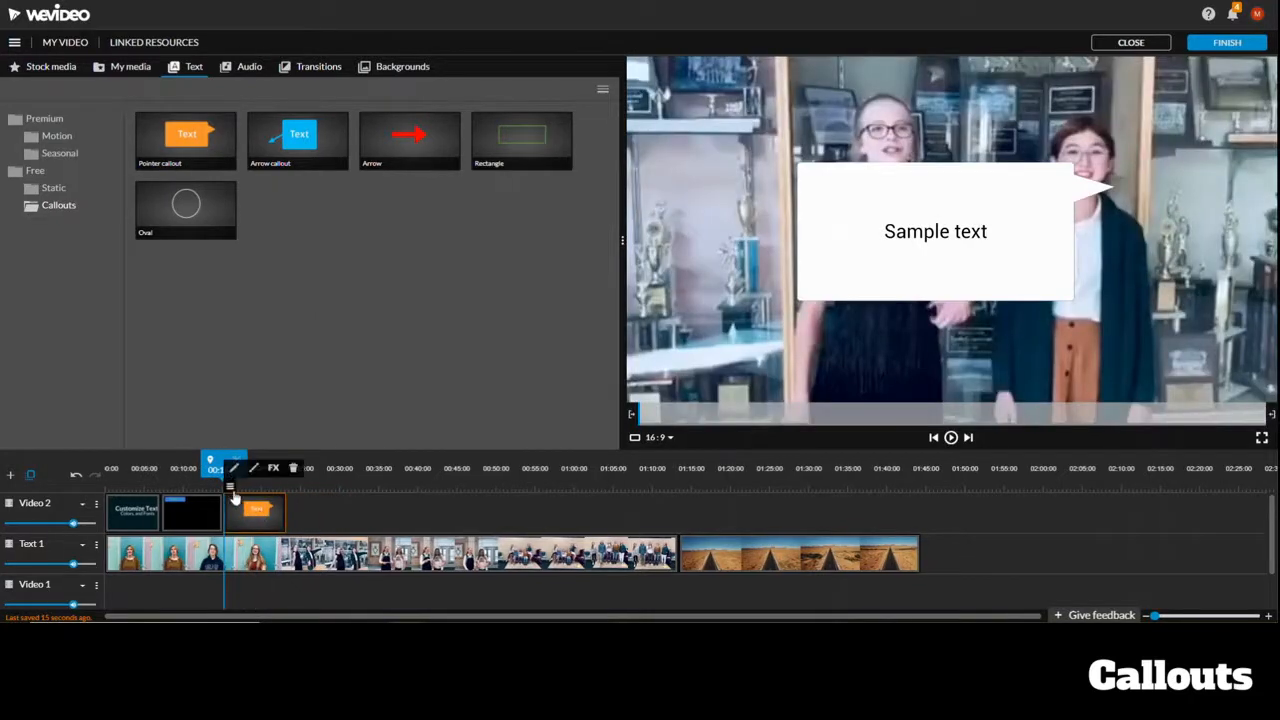
{"action": "left_click", "coordinate": [233, 470]}
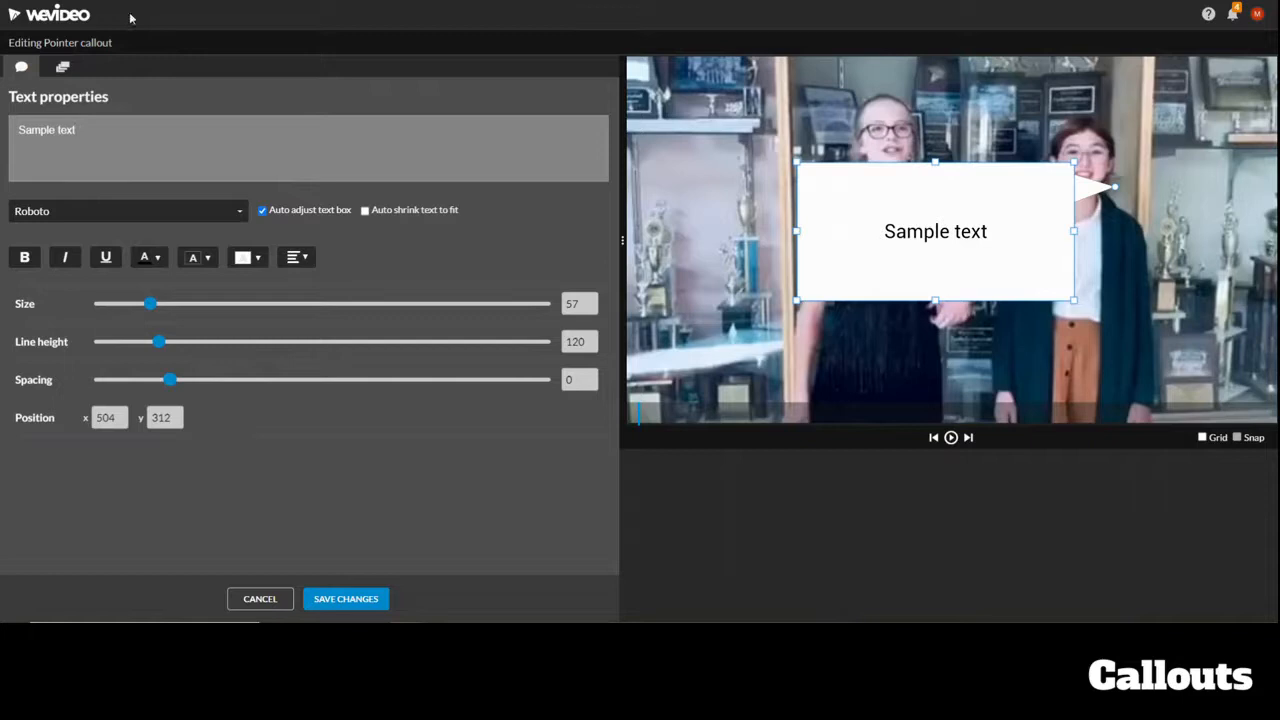
{"action": "left_click_drag", "start_coordinate": [1073, 299], "coordinate": [972, 218]}
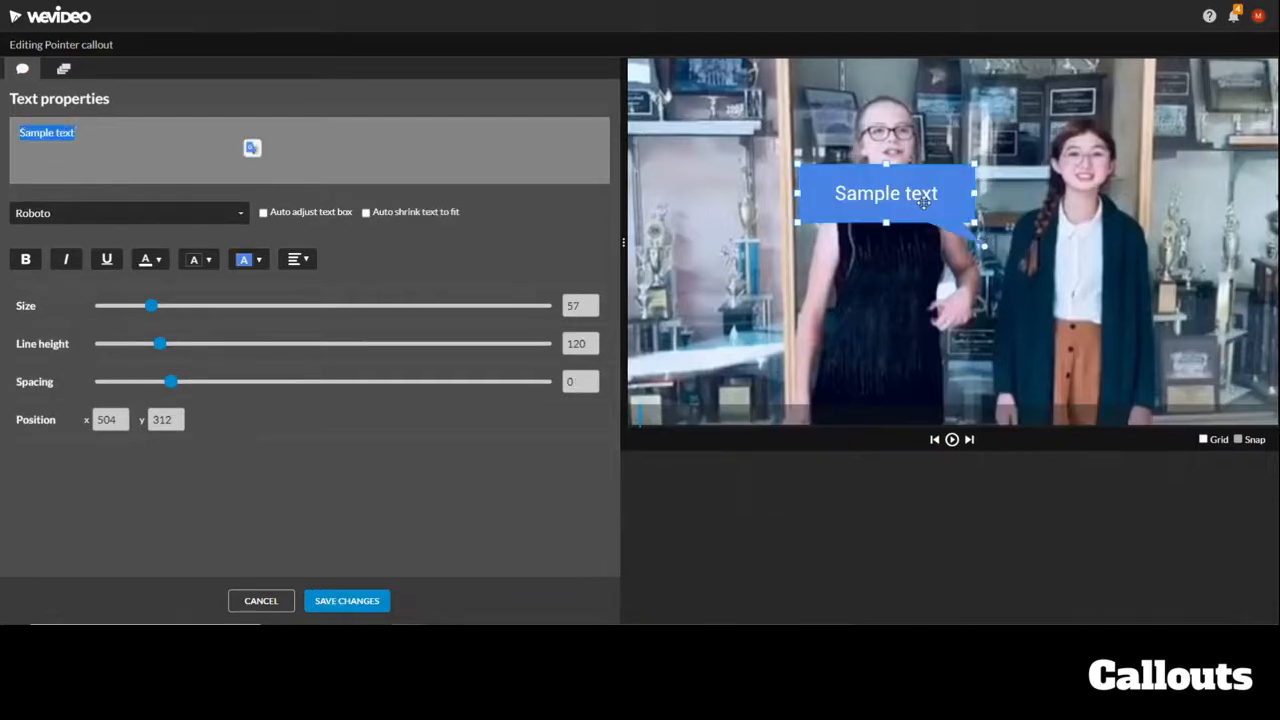
{"action": "left_click_drag", "start_coordinate": [915, 235], "coordinate": [775, 147]}
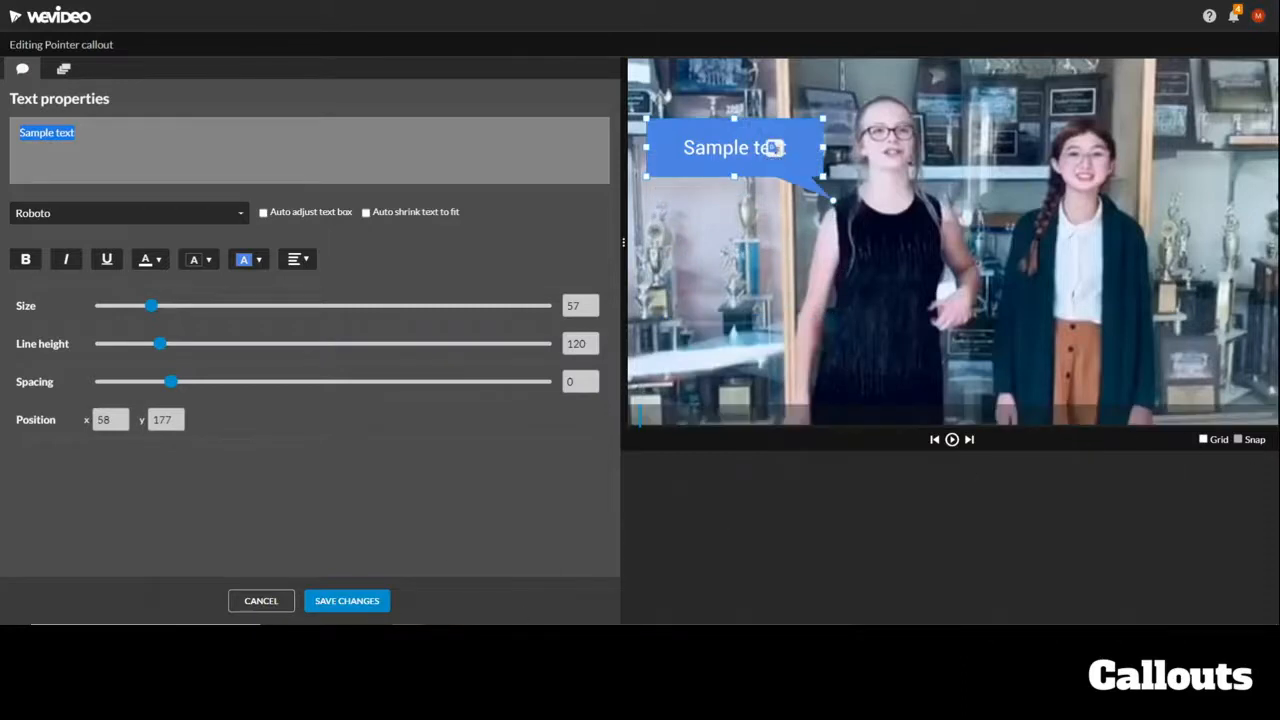
{"action": "left_click", "coordinate": [352, 602]}
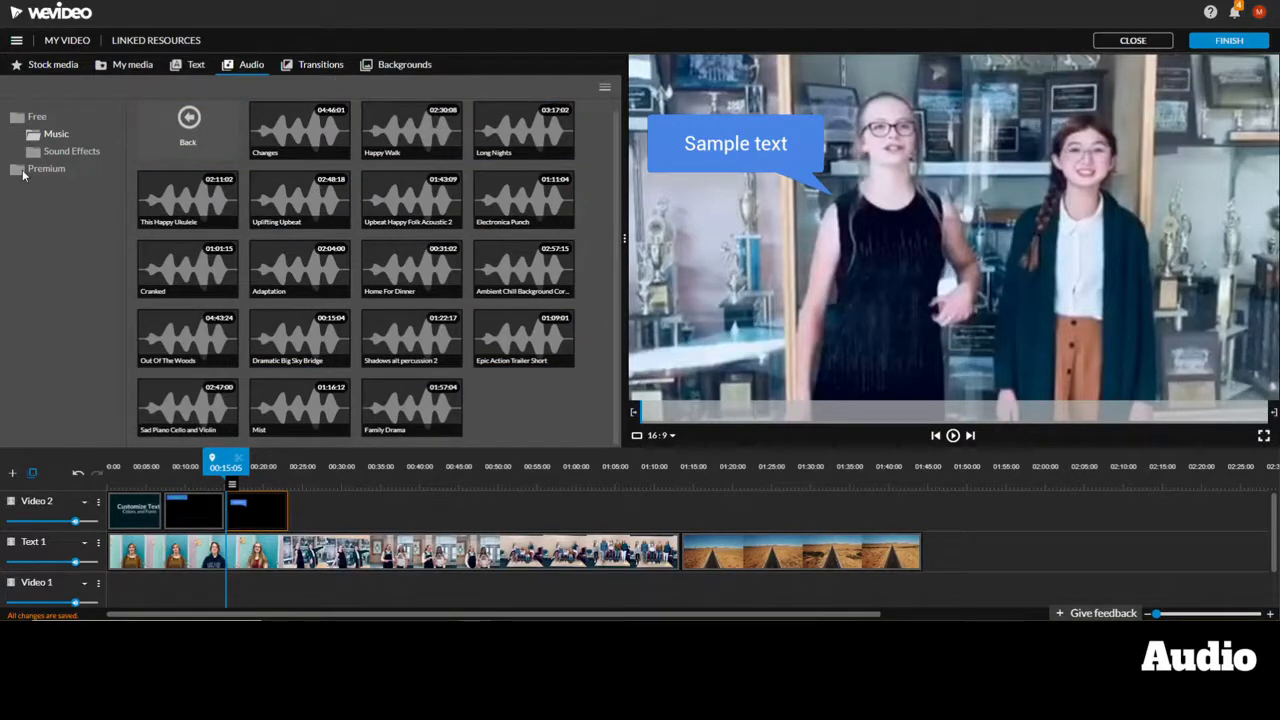
- Browse the free sound effects and preview the Cross fade transition
{"action": "left_click", "coordinate": [62, 152]}
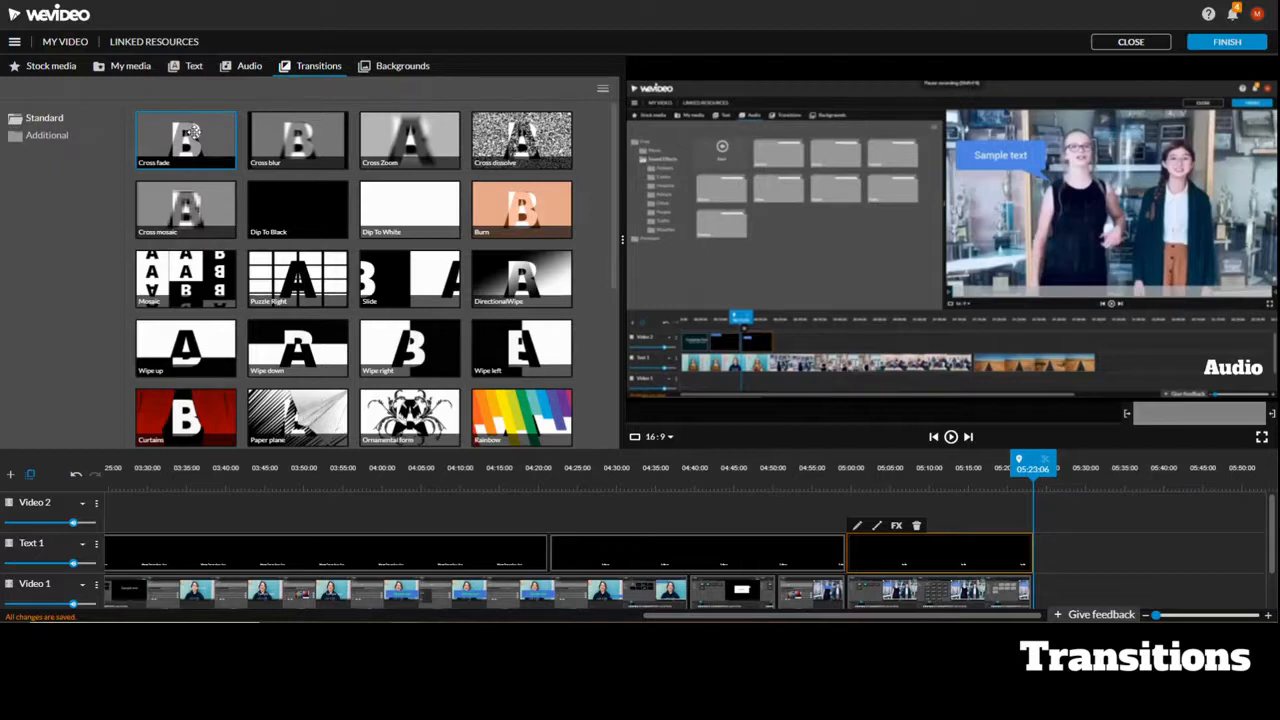
{"action": "left_click", "coordinate": [193, 131]}
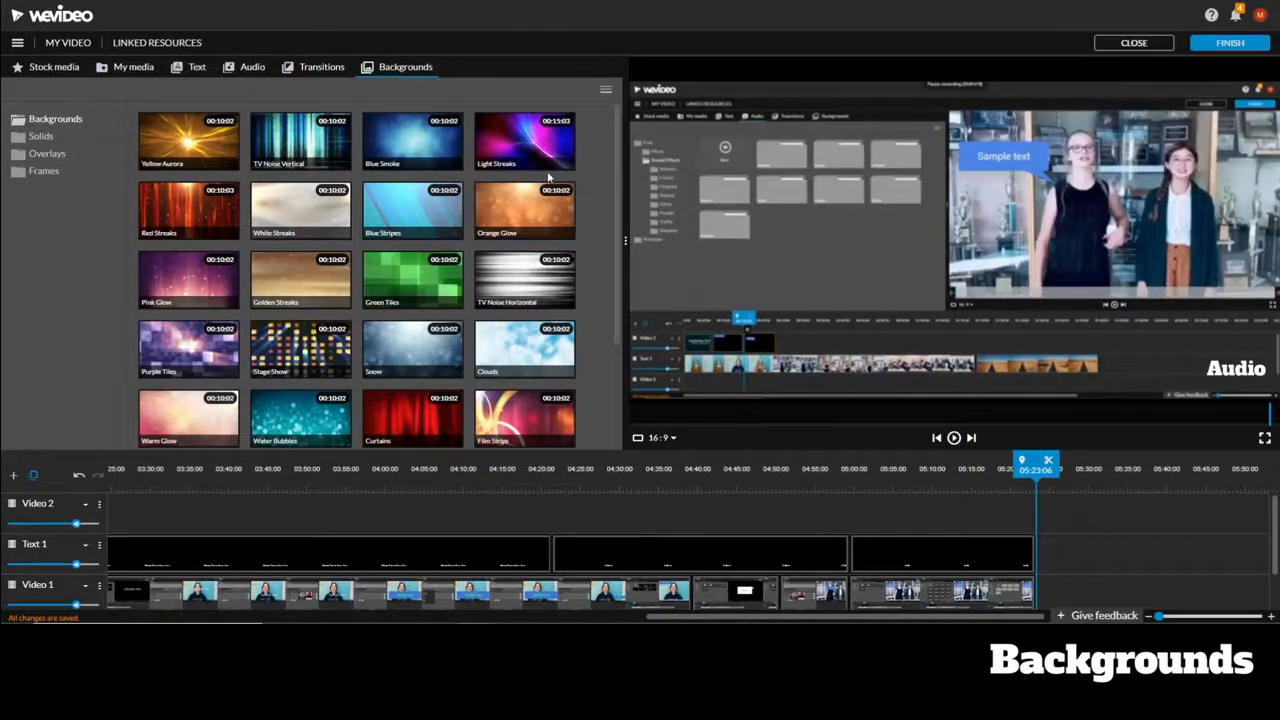
- Preview the Yellow Aurora background and the Grey solid, then examine the available overlays and frames
{"action": "left_click", "coordinate": [201, 137]}
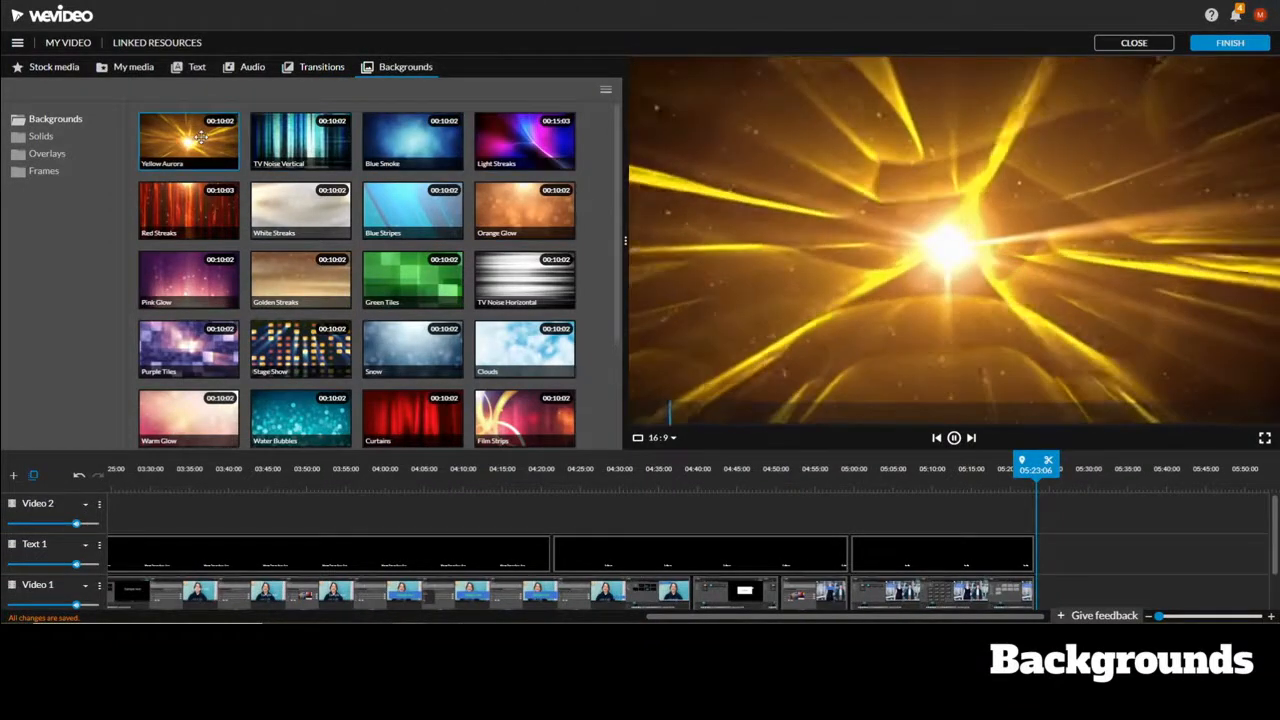
{"action": "left_click", "coordinate": [40, 136]}
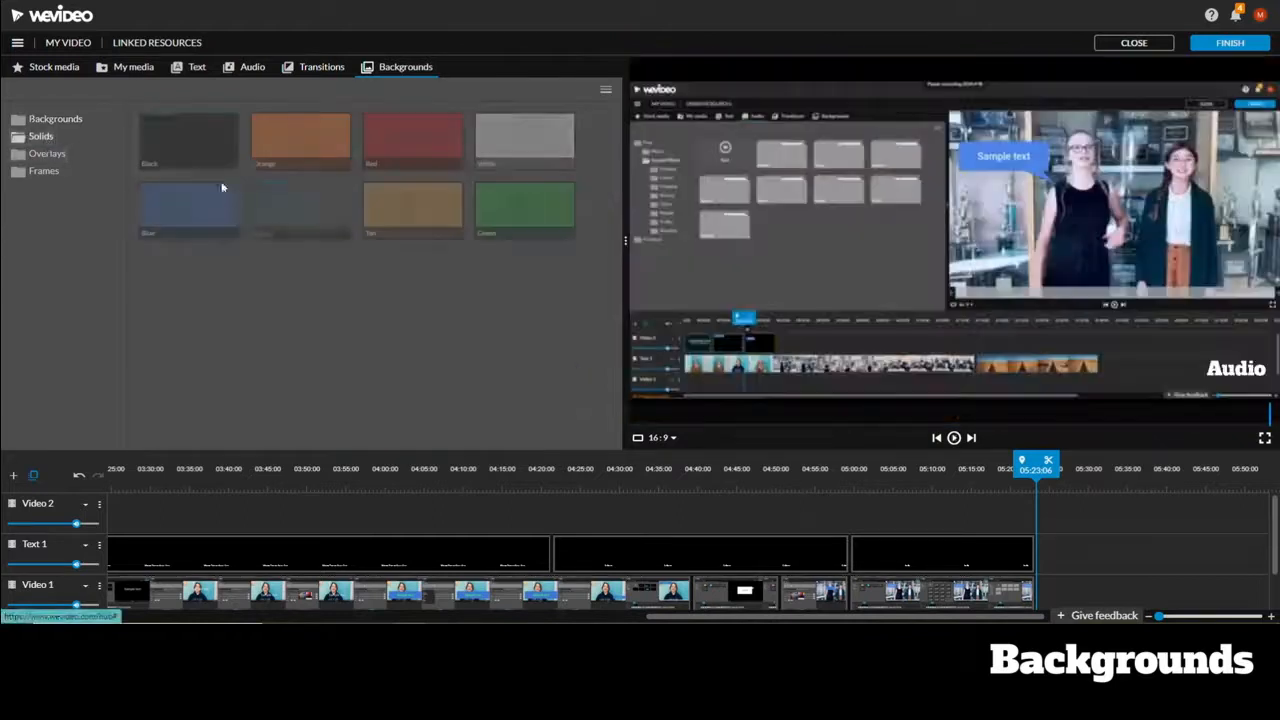
{"action": "left_click", "coordinate": [296, 215]}
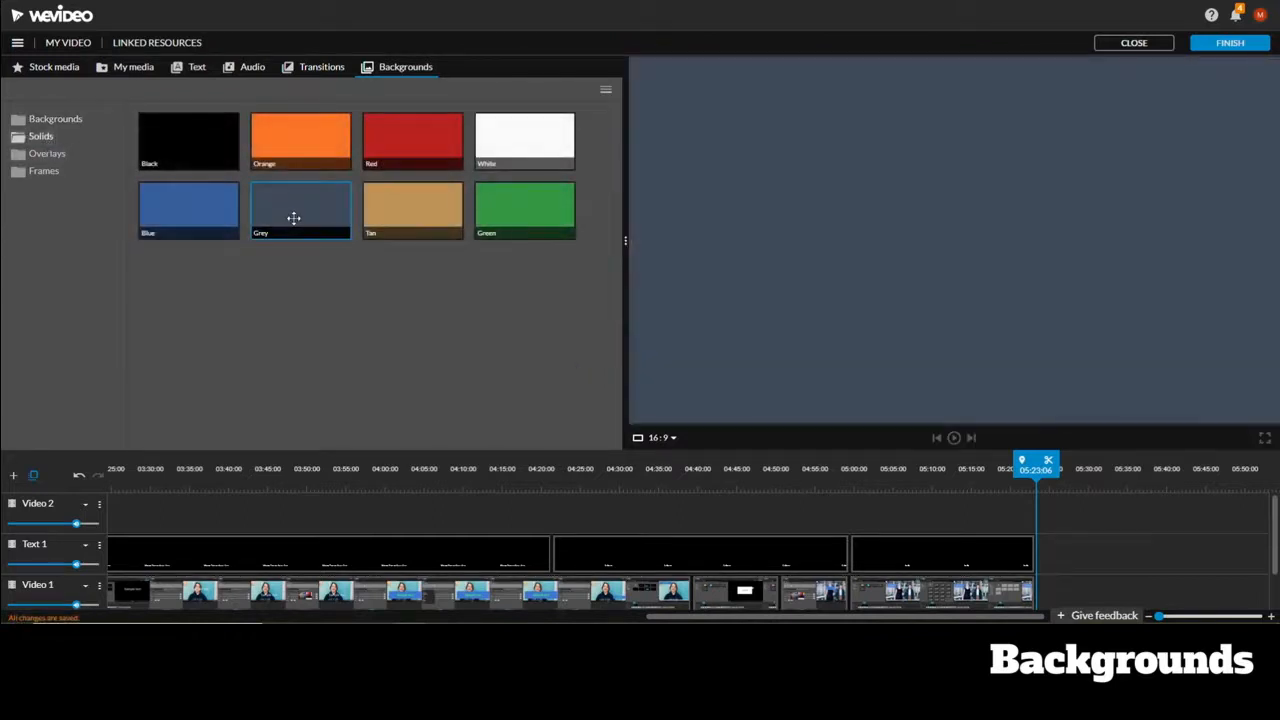
{"action": "left_click", "coordinate": [47, 155]}
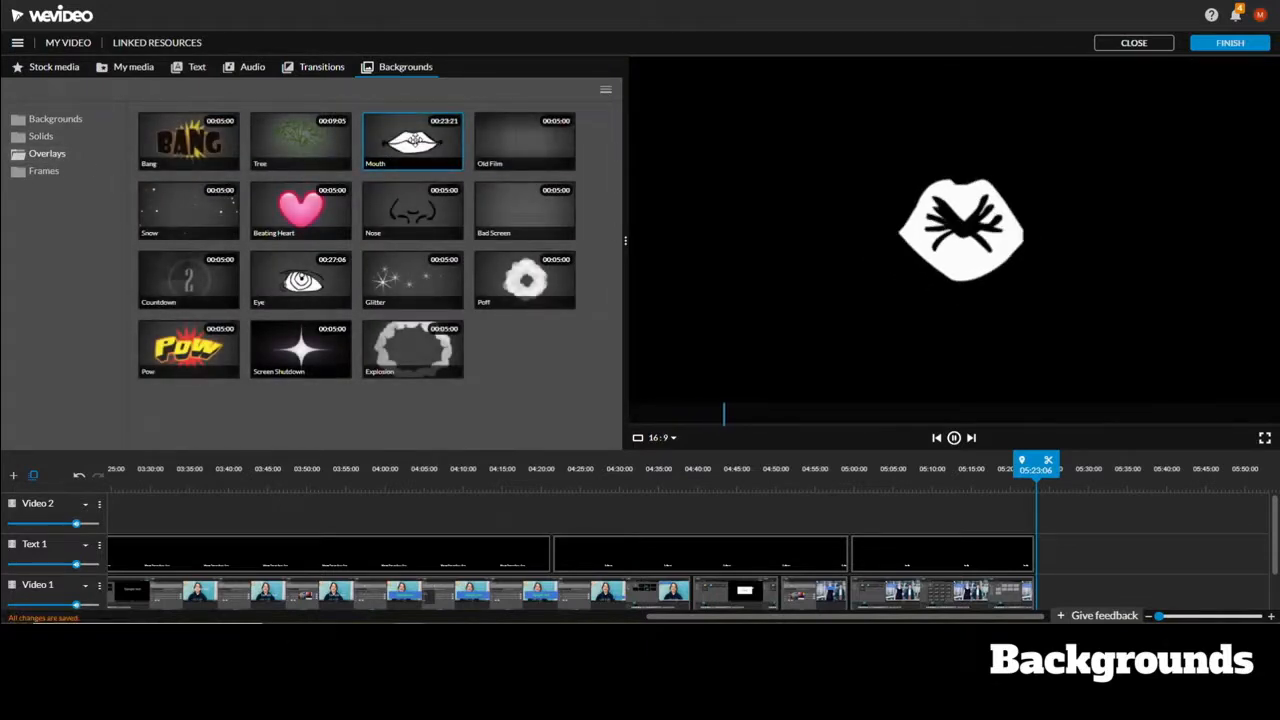
{"action": "left_click", "coordinate": [40, 172]}
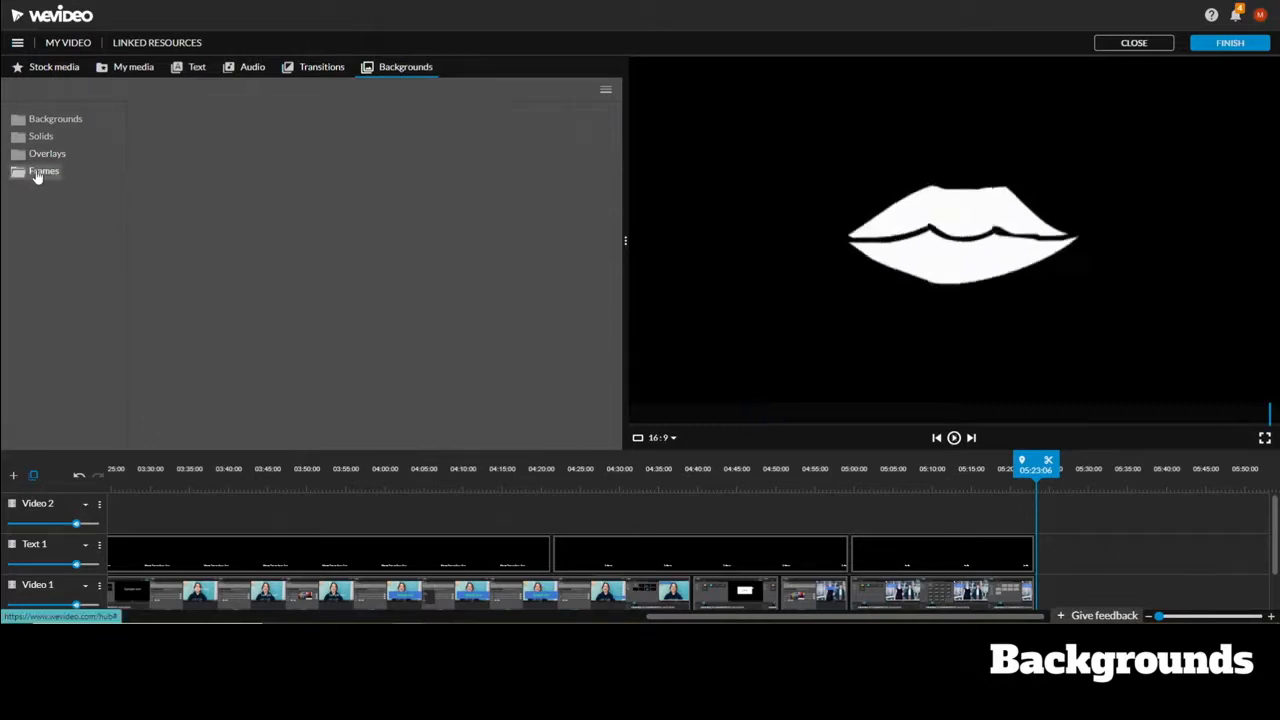
{"action": "left_click", "coordinate": [533, 132]}
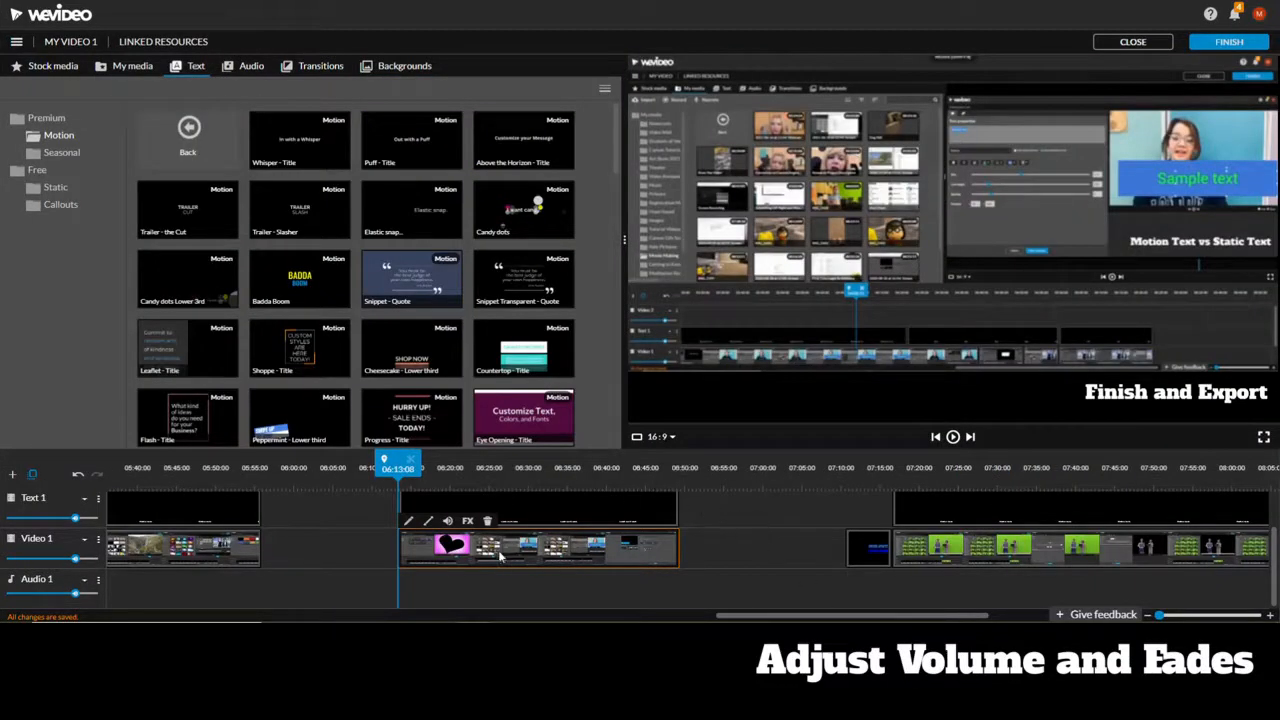
- Add an audio fade-in of about 5.2 s and a fade-out of about 3.4 s to the selected clip on Video 1
{"action": "left_click", "coordinate": [447, 521]}
{"action": "left_click_drag", "start_coordinate": [398, 468], "coordinate": [437, 468]}
{"action": "left_click", "coordinate": [437, 514]}
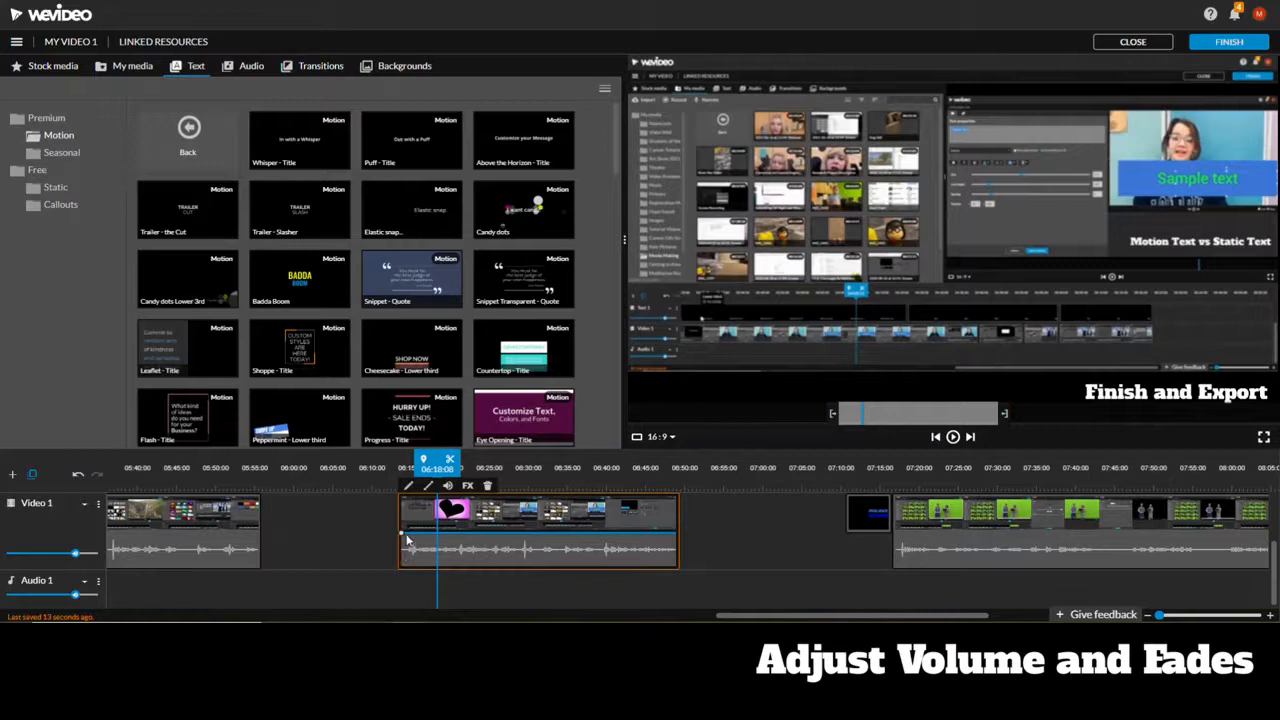
{"action": "mouse_move", "coordinate": [403, 535]}
{"action": "left_click_drag", "start_coordinate": [403, 535], "coordinate": [442, 533]}
{"action": "left_click_drag", "start_coordinate": [676, 534], "coordinate": [684, 574]}
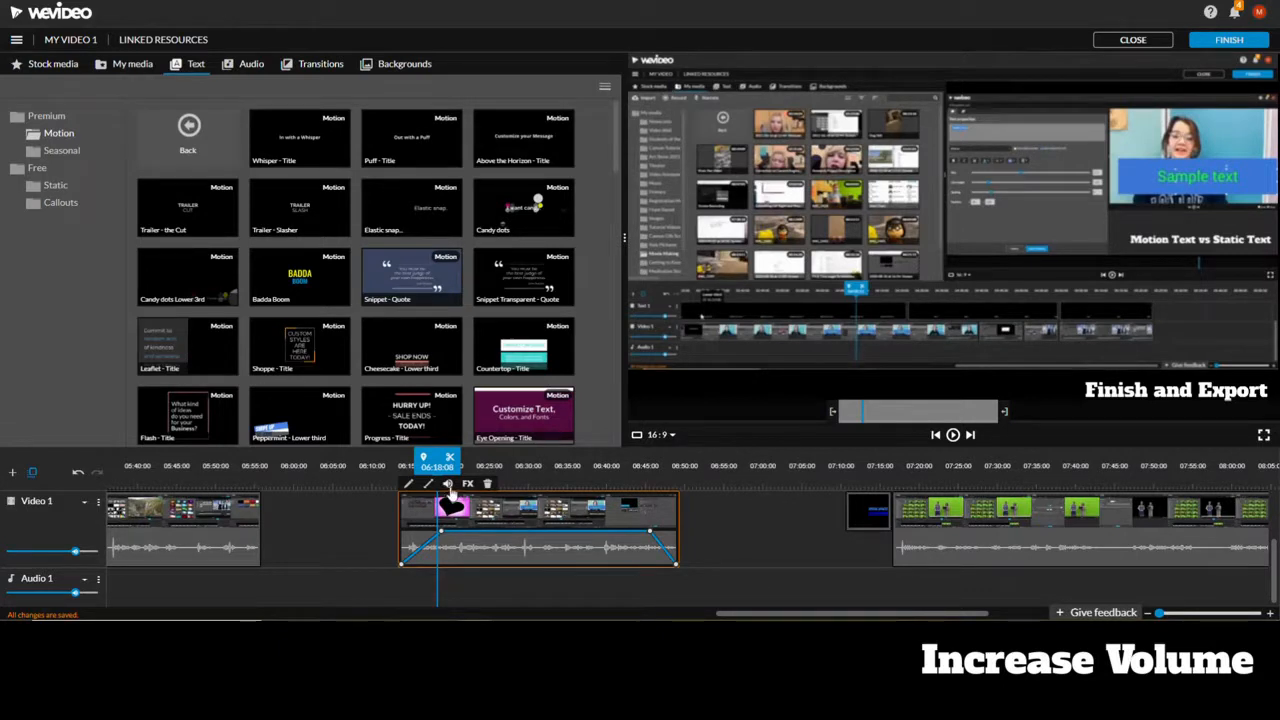
- Raise the faded Video 1 clip's volume to about 218%
{"action": "left_click", "coordinate": [449, 487]}
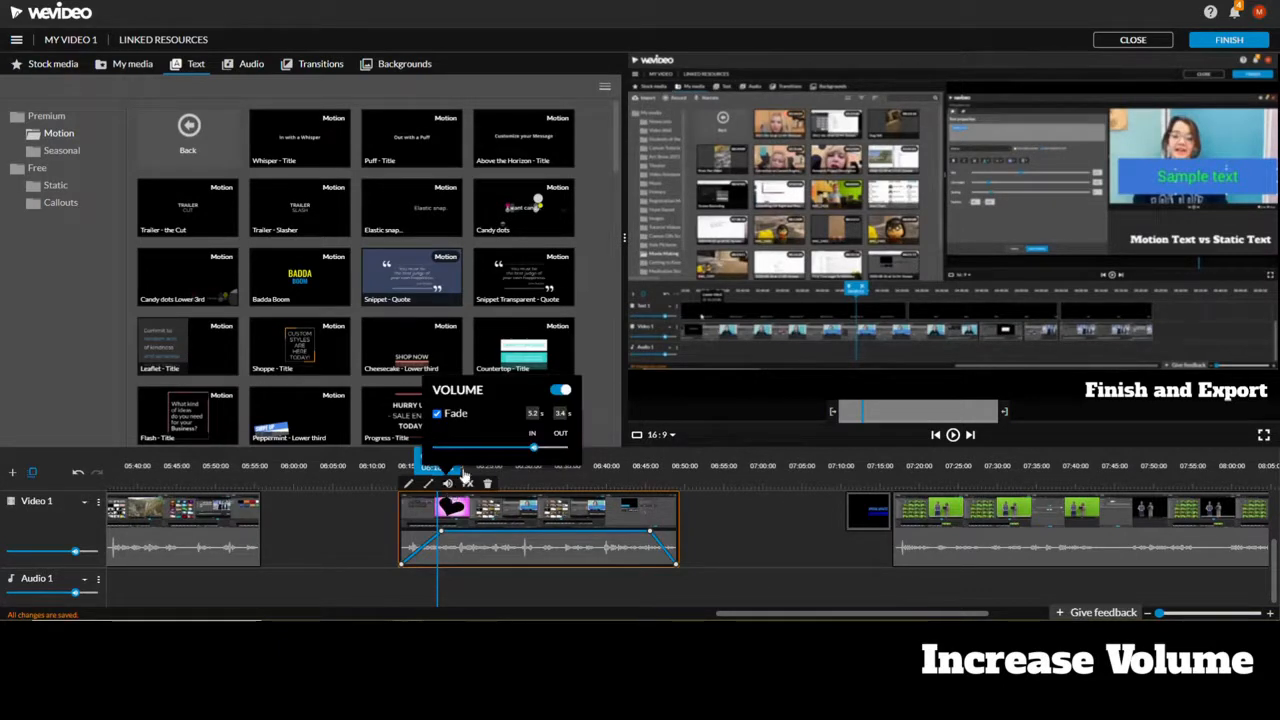
{"action": "mouse_move", "coordinate": [531, 445]}
{"action": "left_click_drag", "start_coordinate": [531, 447], "coordinate": [541, 449]}
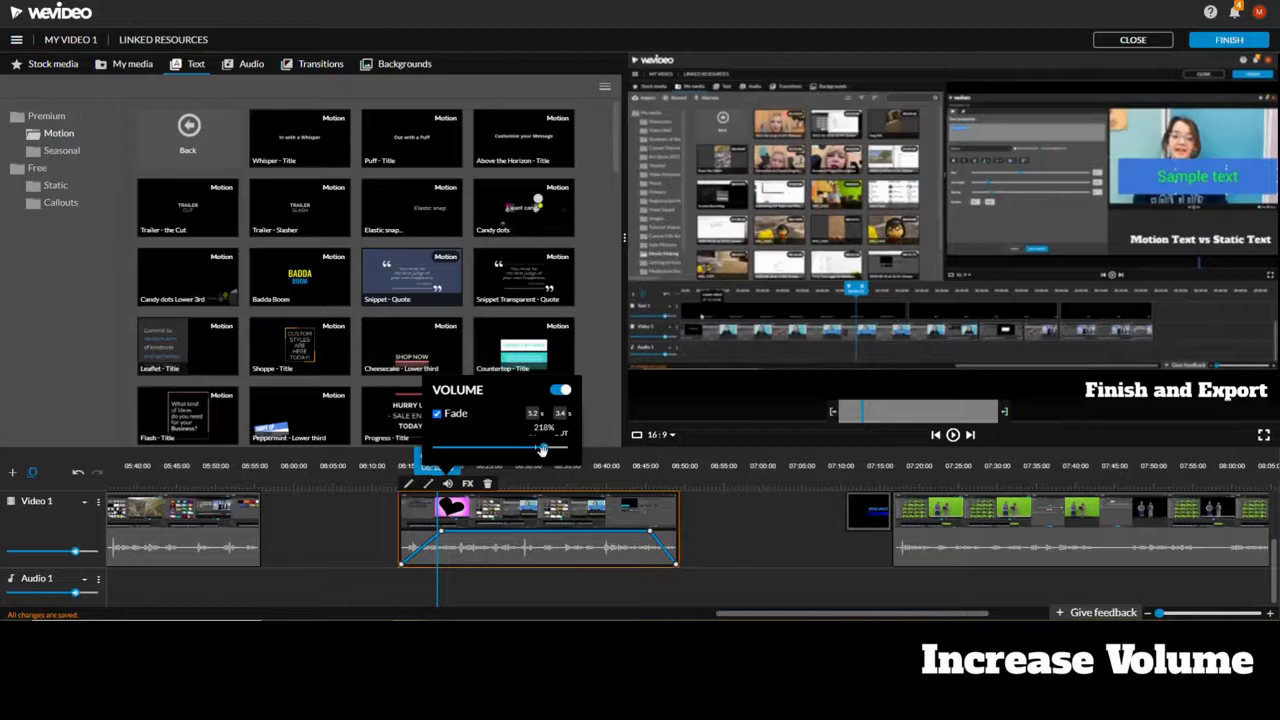
{"action": "left_click", "coordinate": [721, 533]}
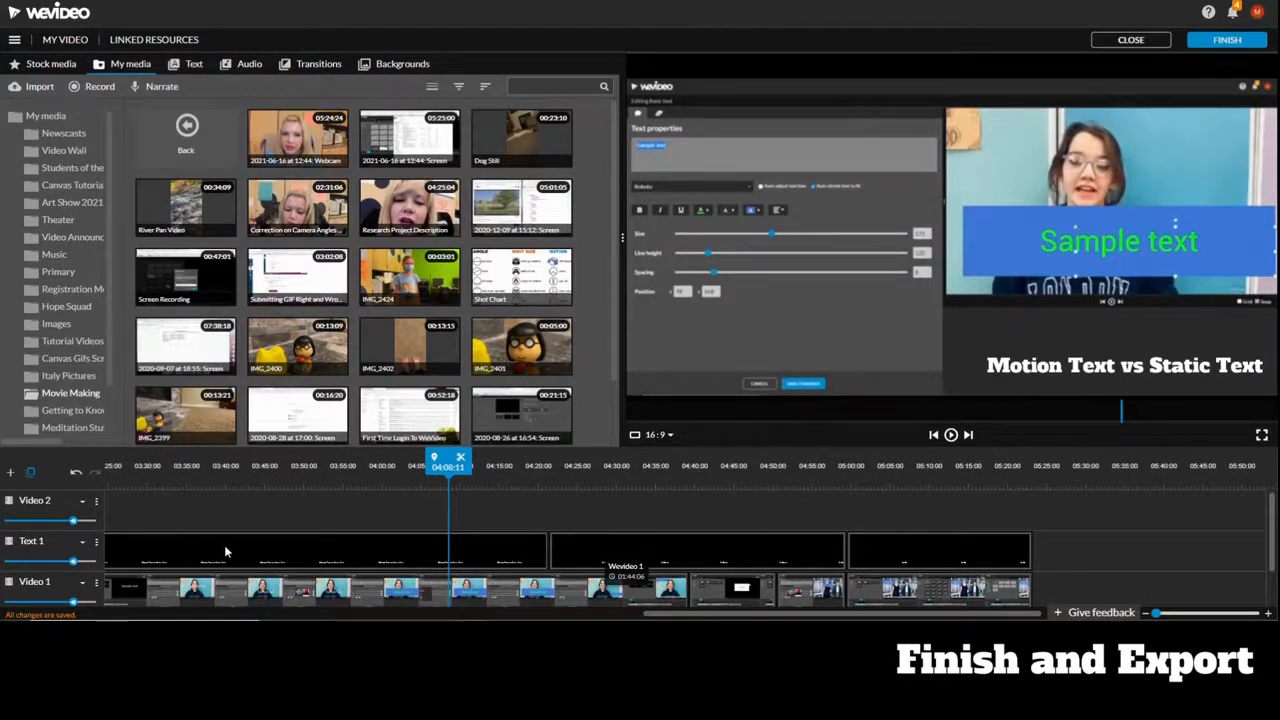
- Check the timeline tracks, finish the video and set the export title to My Video 1
{"action": "scroll", "coordinate": [225, 552], "scroll_direction": "down", "scroll_amount": 1}
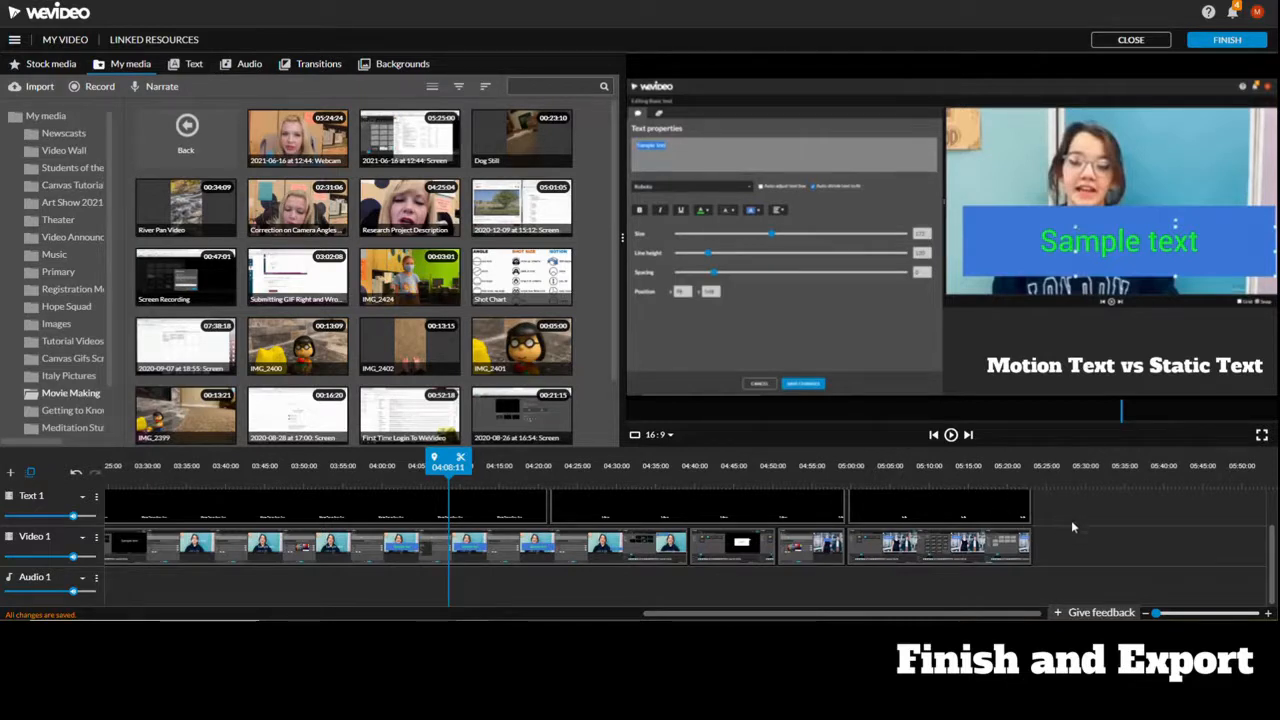
{"action": "scroll", "coordinate": [1075, 530], "scroll_direction": "up", "scroll_amount": 1}
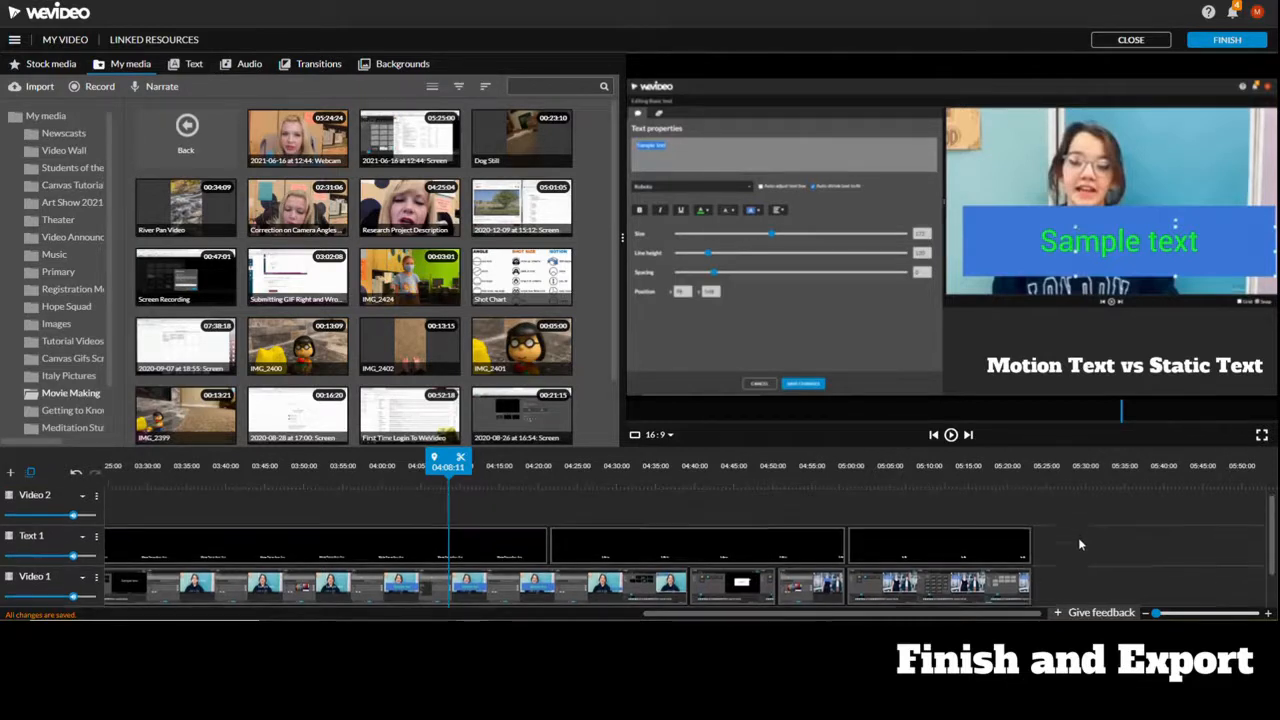
{"action": "left_click", "coordinate": [1227, 41]}
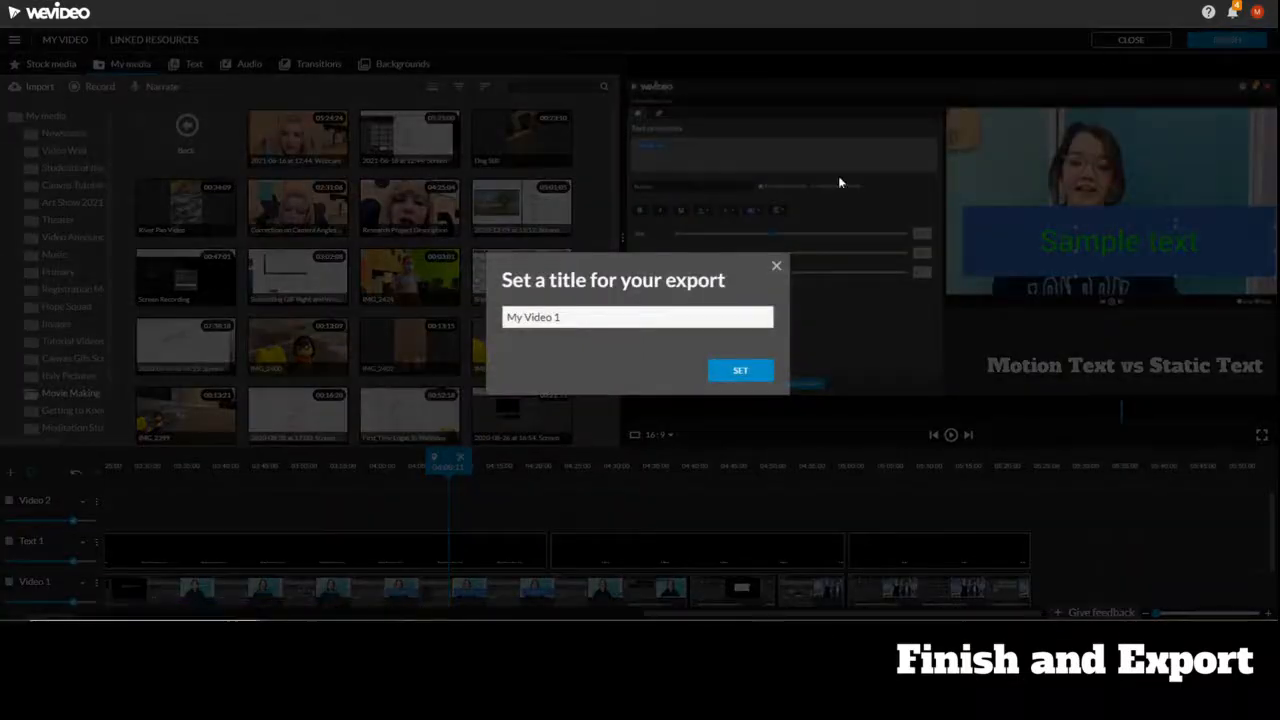
{"action": "left_click", "coordinate": [738, 372]}
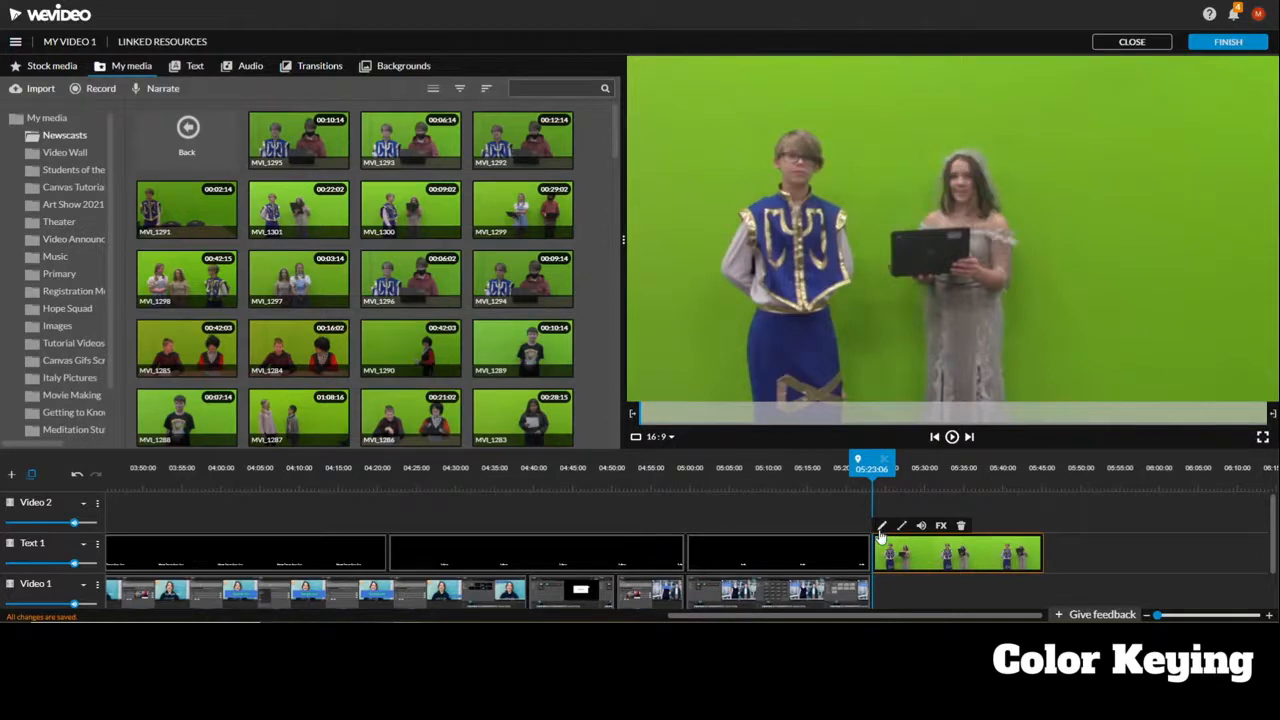
- Key out the green background of clip MVI_1301 by sampling color 7cb42a from the backdrop, and save the changes
{"action": "left_click", "coordinate": [880, 526]}
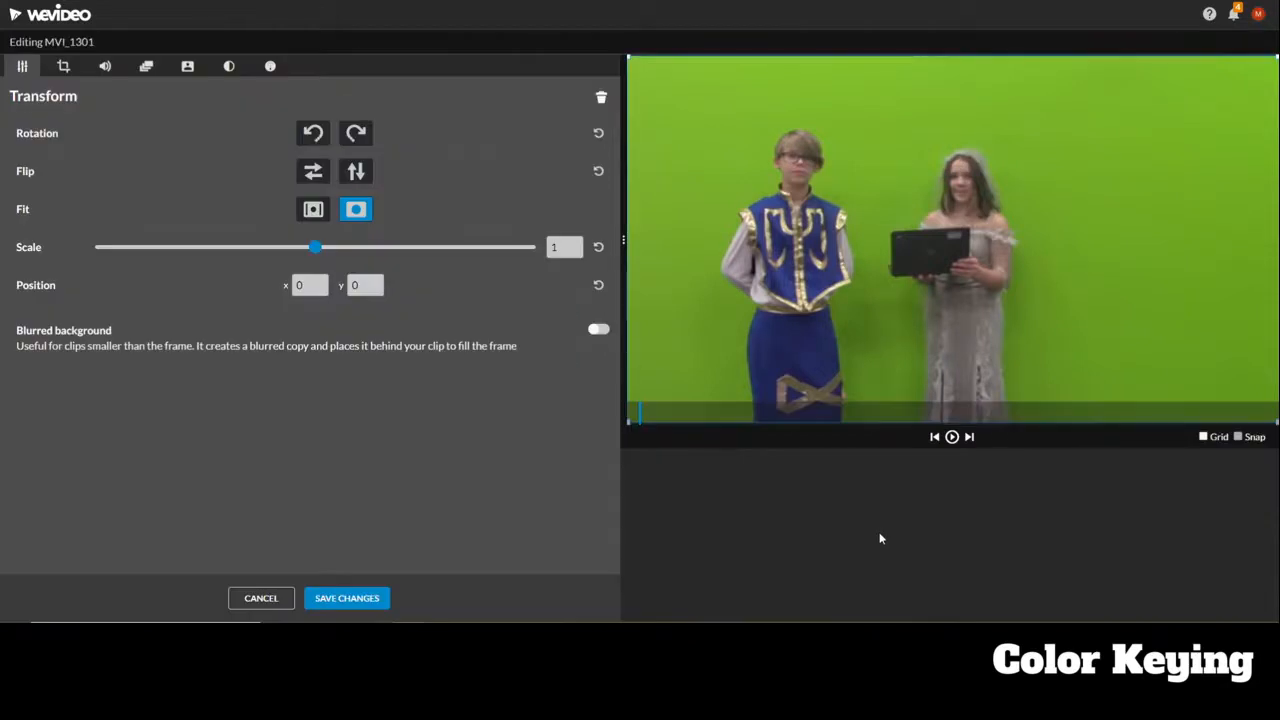
{"action": "left_click", "coordinate": [187, 70]}
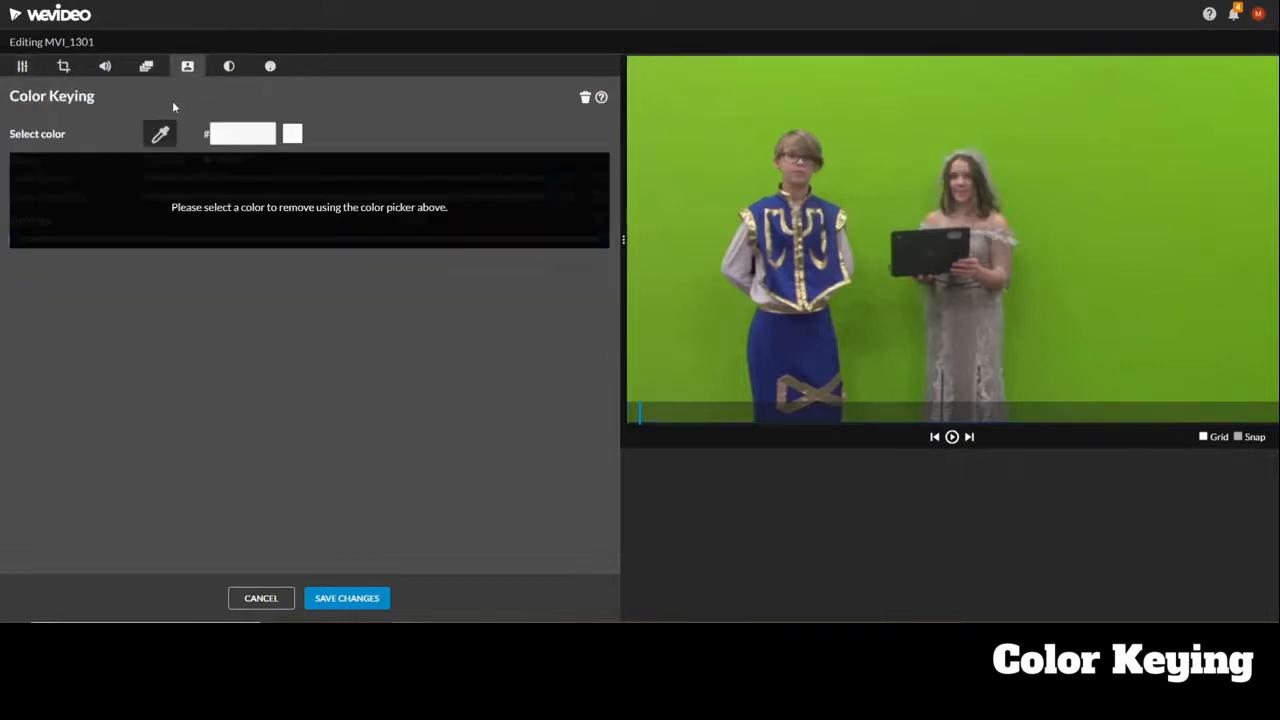
{"action": "left_click", "coordinate": [159, 137]}
{"action": "left_click", "coordinate": [1071, 115]}
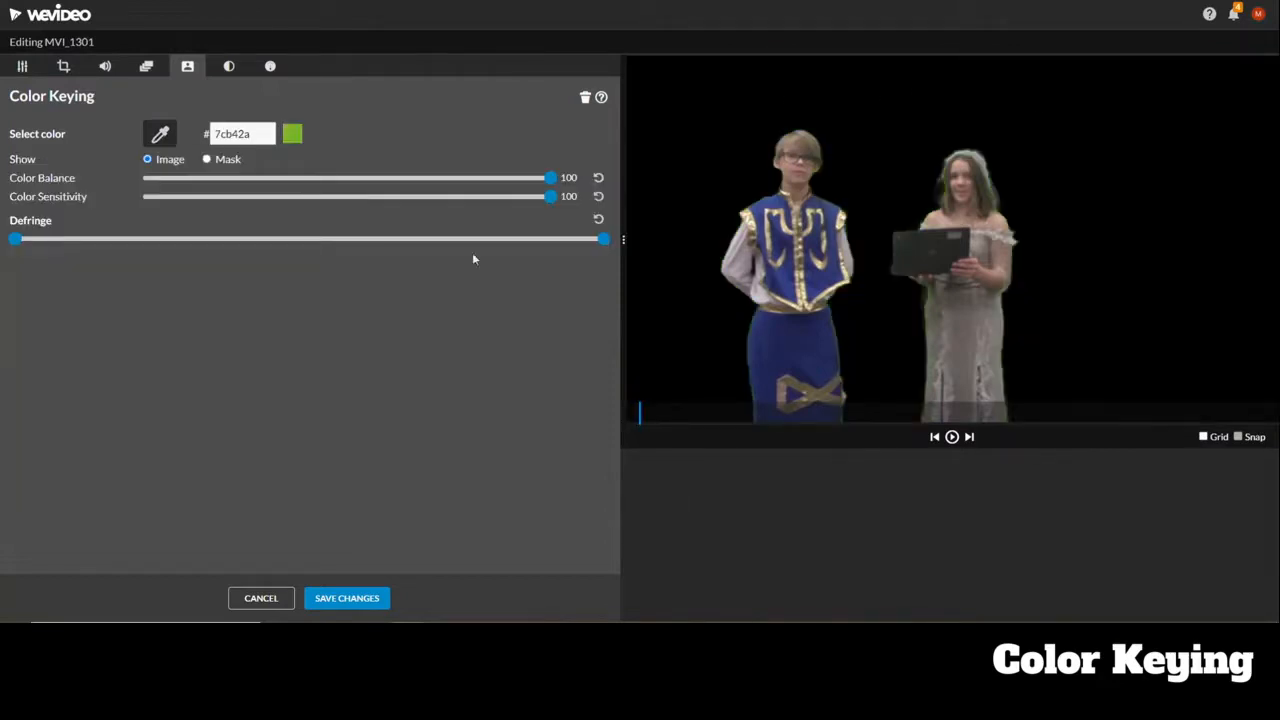
{"action": "left_click", "coordinate": [349, 599]}
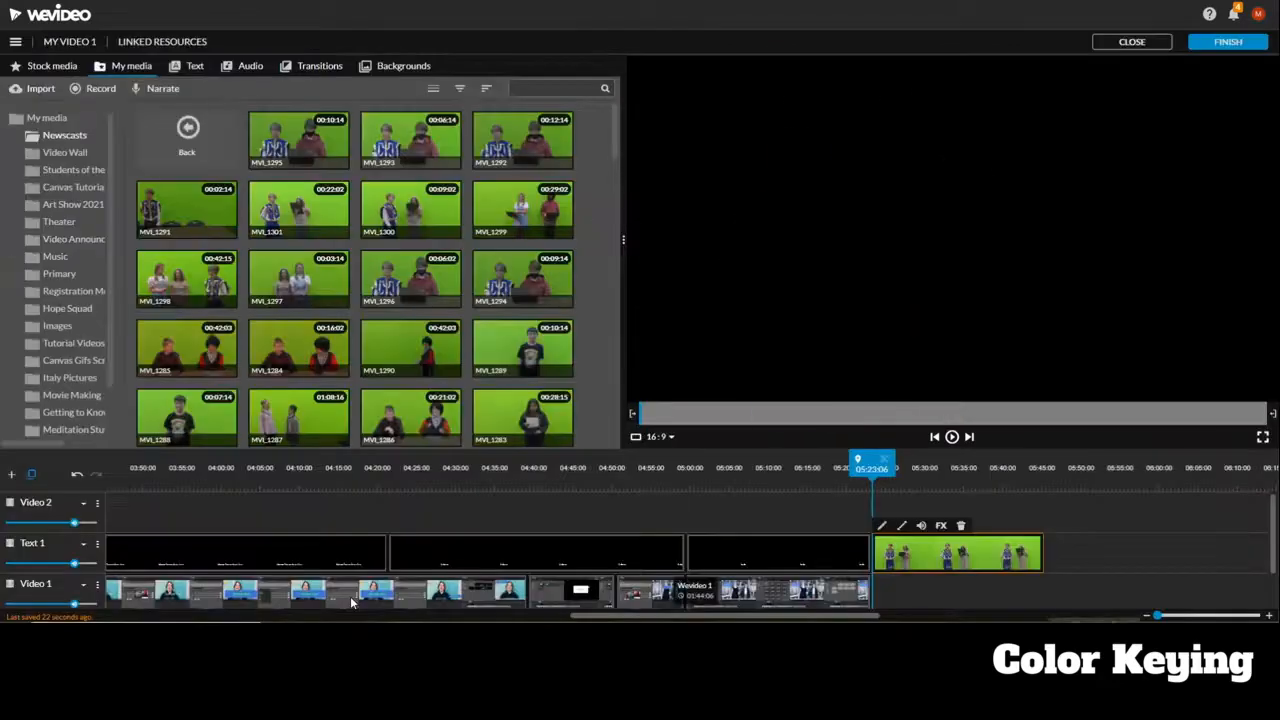